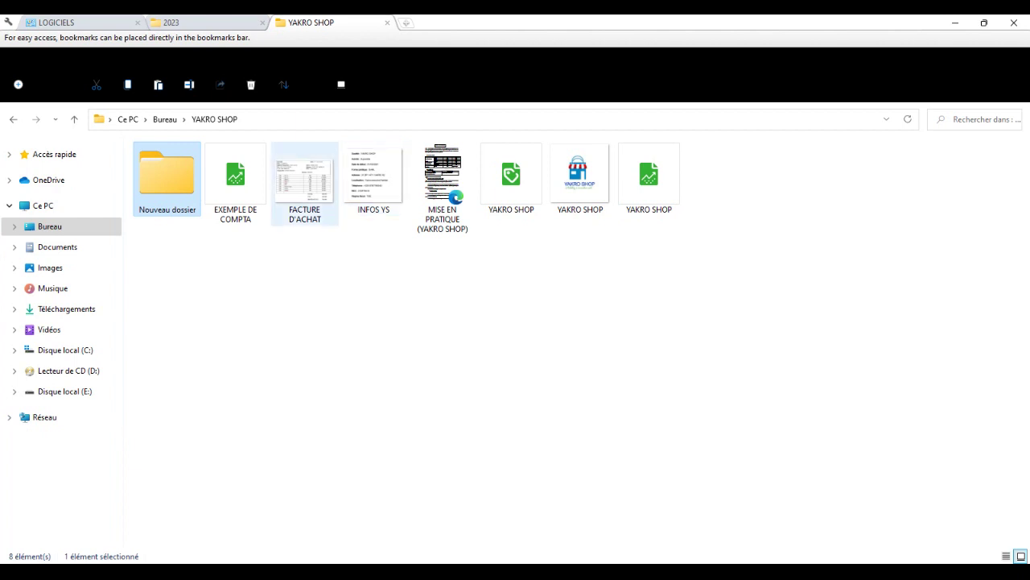
Step: View the FACTURE D'ACHAT image, switch to Sage 100 Gestion commerciale and create a new purchase document of type Facture in a maximized window
double_click(304, 184)
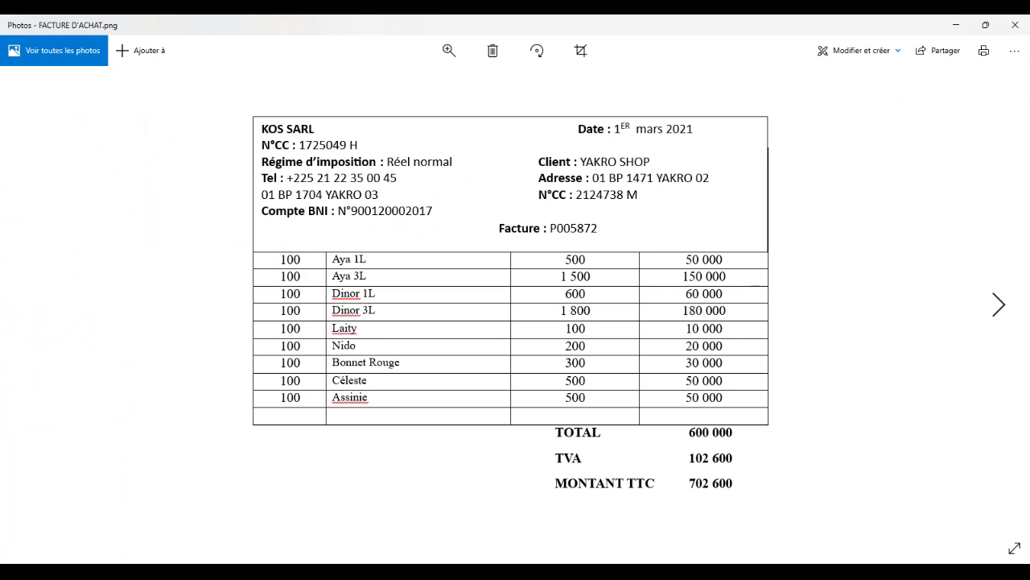
key("alt+Tab")
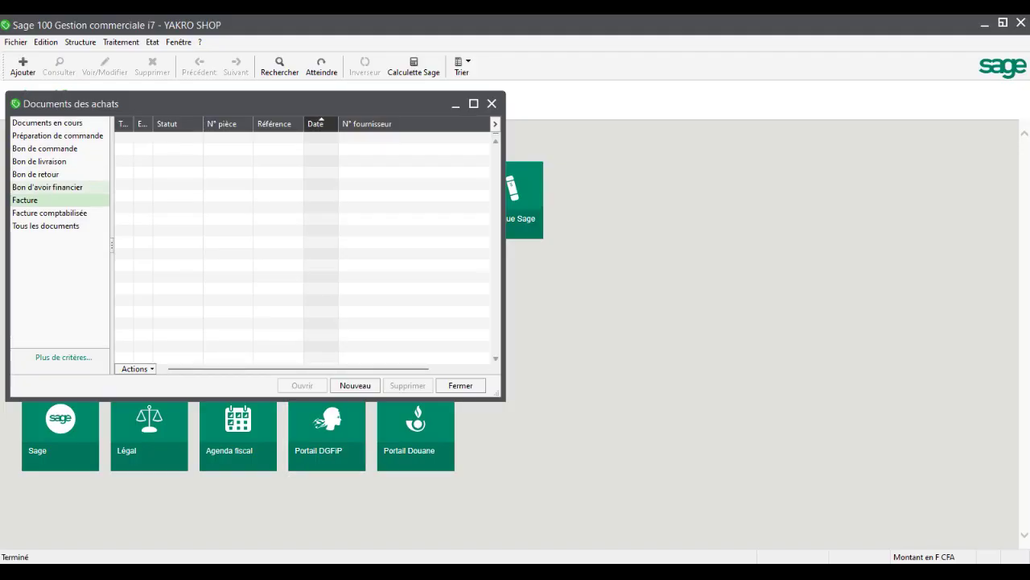
left_click(355, 385)
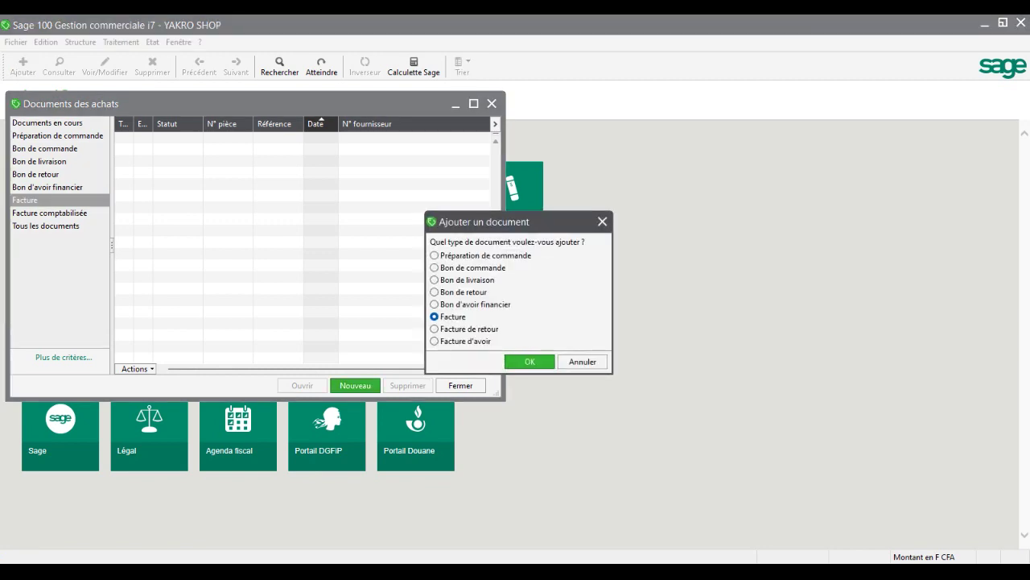
left_click(529, 362)
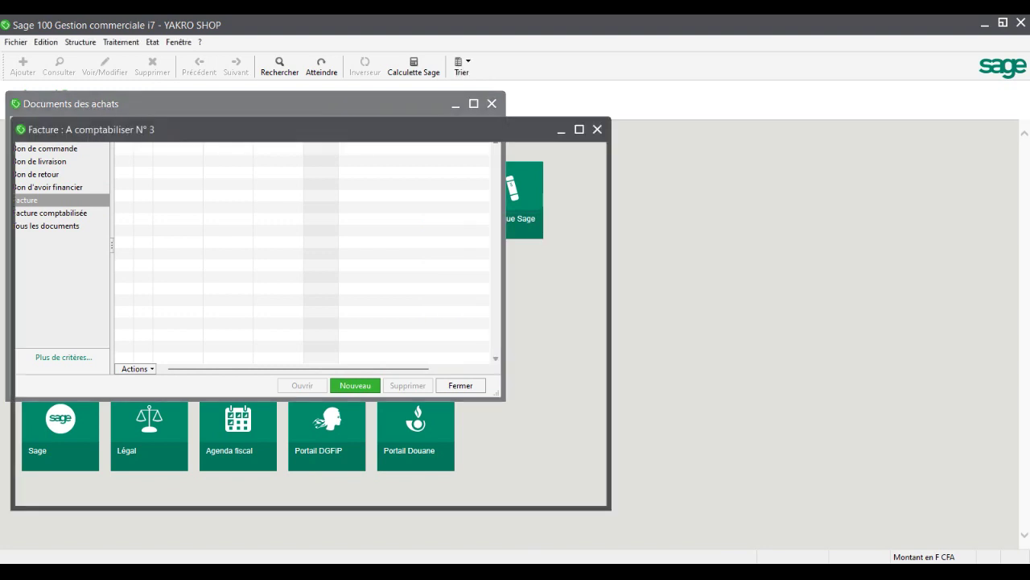
left_click(578, 129)
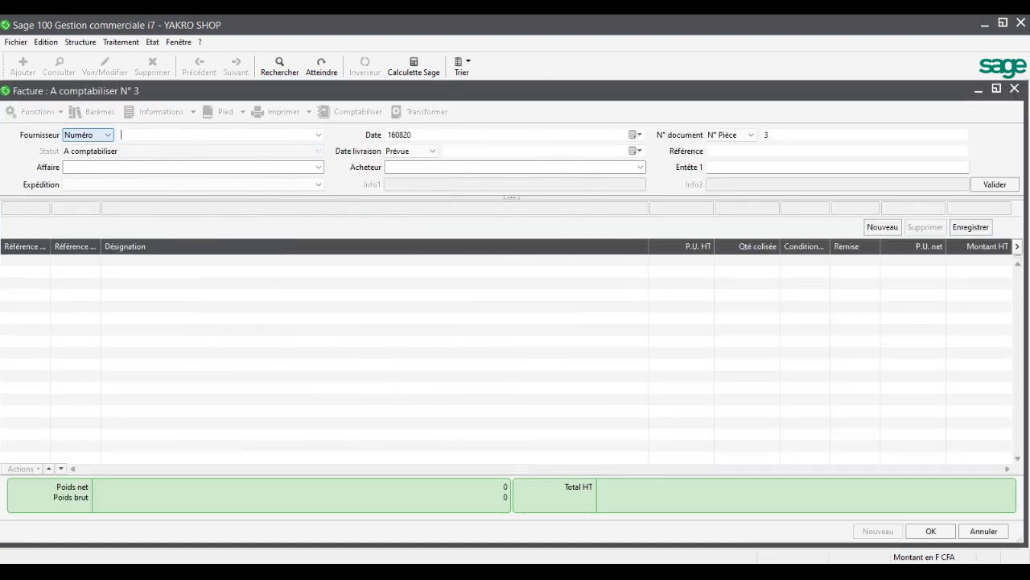
Step: Choose KOS SARL as the invoice's supplier, identified by its short name (Abrégé) instead of its number
key("Down")
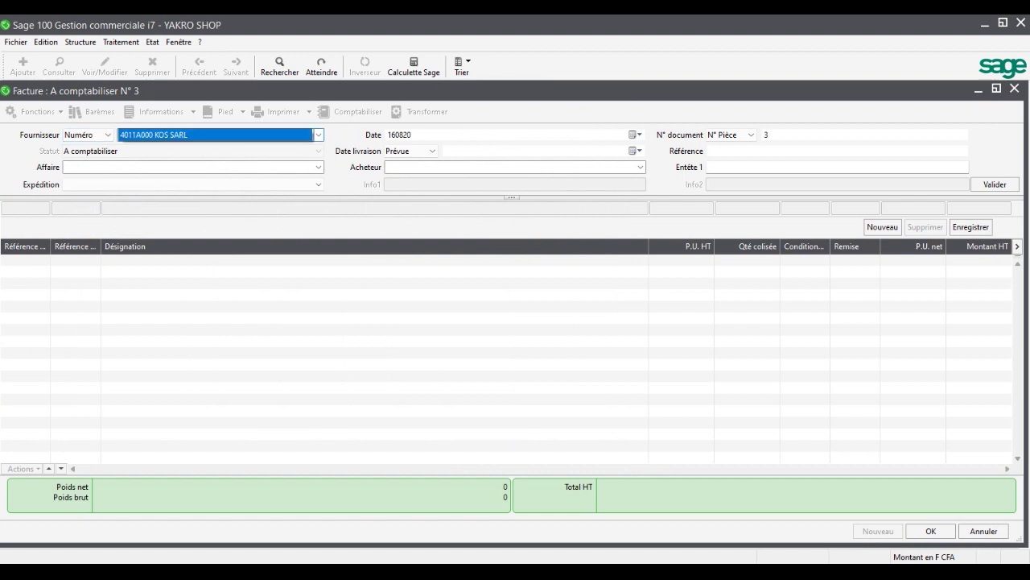
key("Return")
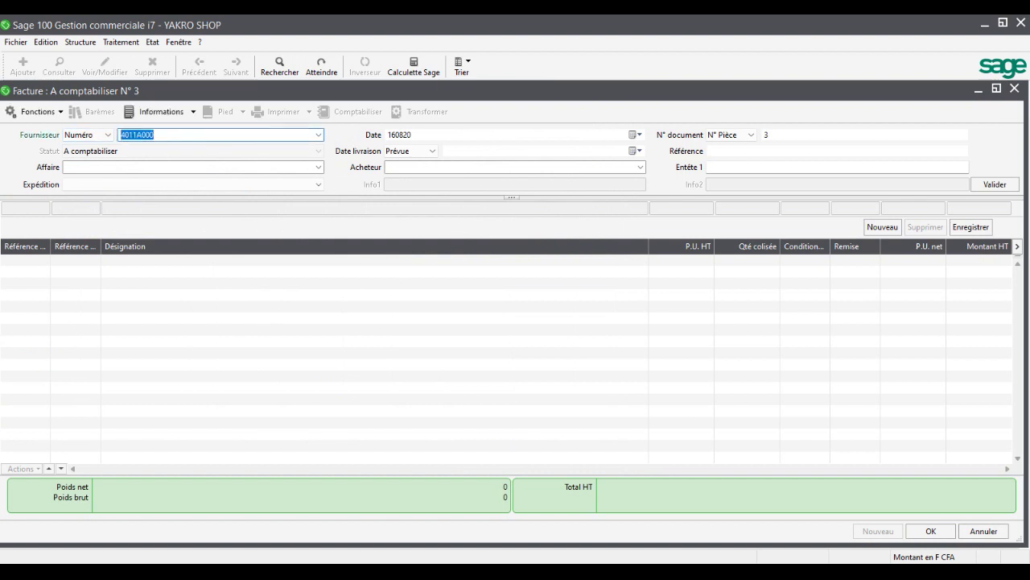
key("alt+Down")
key("Down")
key("Return")
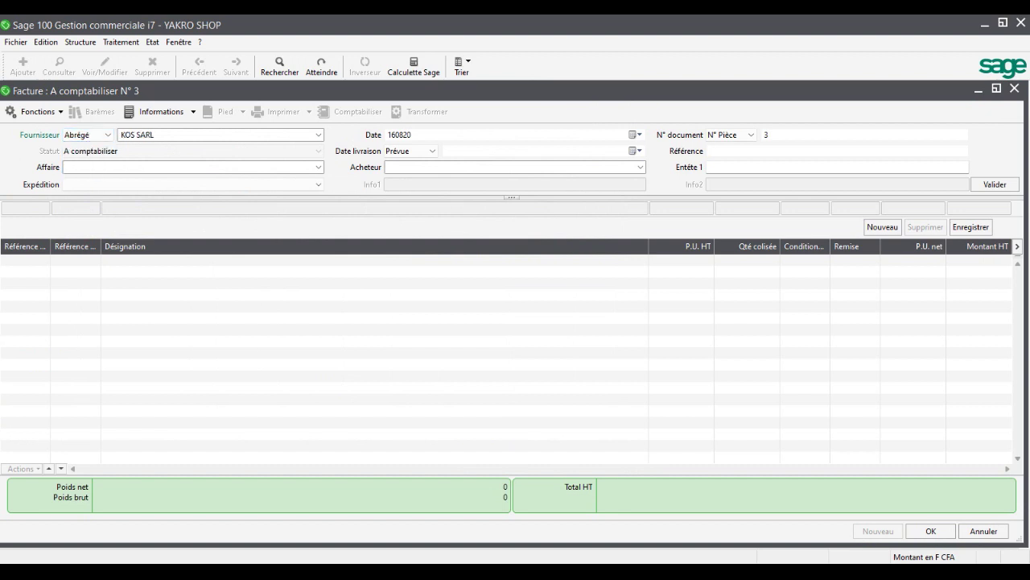
key("Tab")
key("Tab")
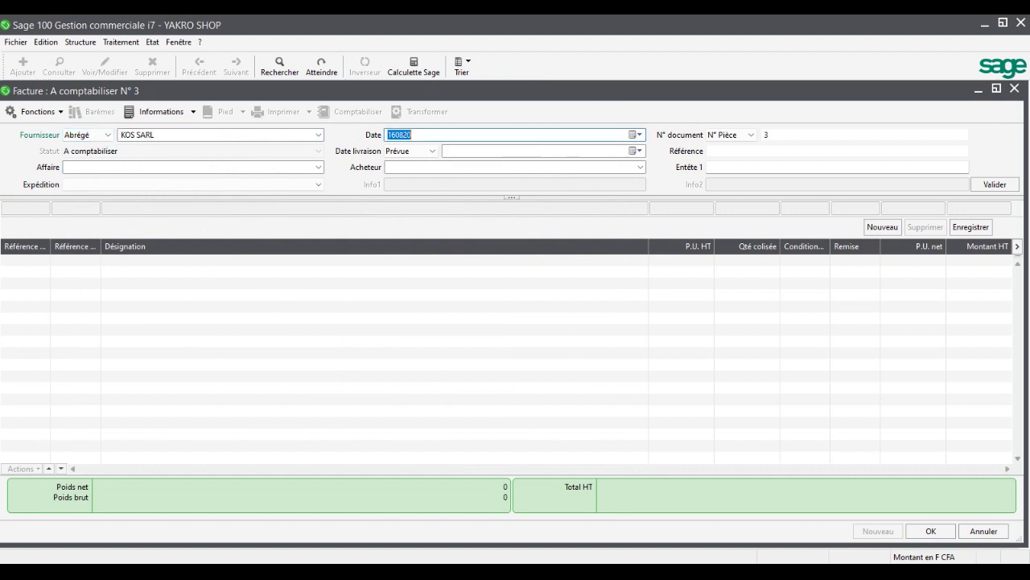
Step: Set the invoice date to 010321 and the document's N° Pièce to 2
type("010321")
key("Tab")
key("Tab")
type("01")
key("BackSpace")
key("BackSpace")
type("2")
key("Tab")
key("Tab")
key("Tab")
left_click(446, 150)
key("Tab")
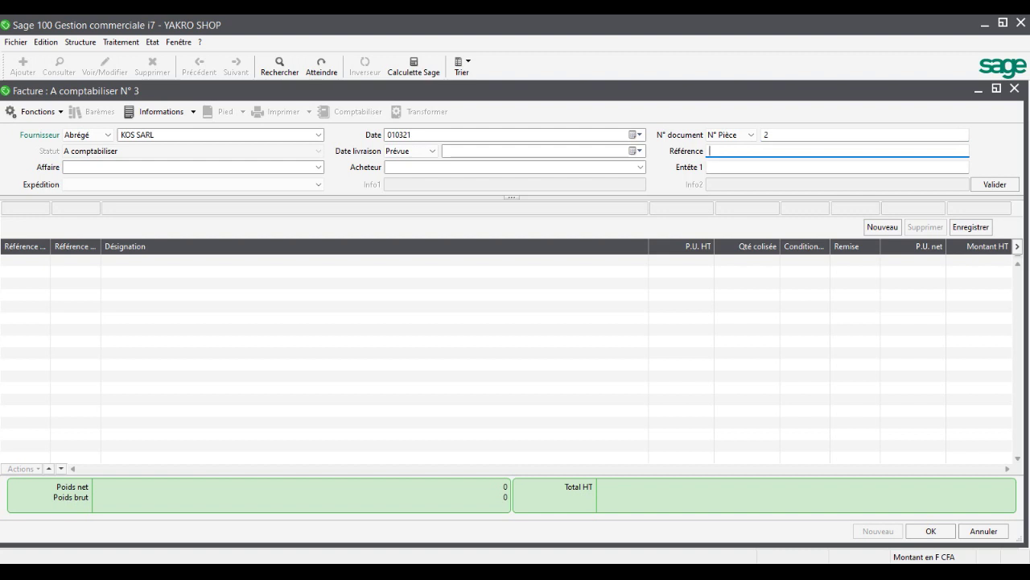
Step: Enter FA1 as the invoice reference and validate the document header
type("FA1")
key("Tab")
key("Tab")
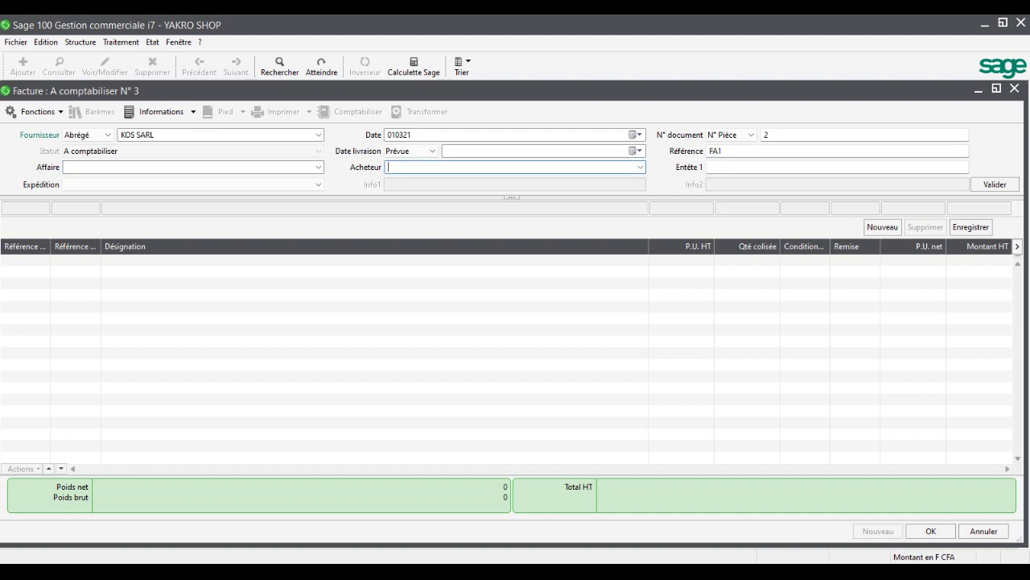
key("Return")
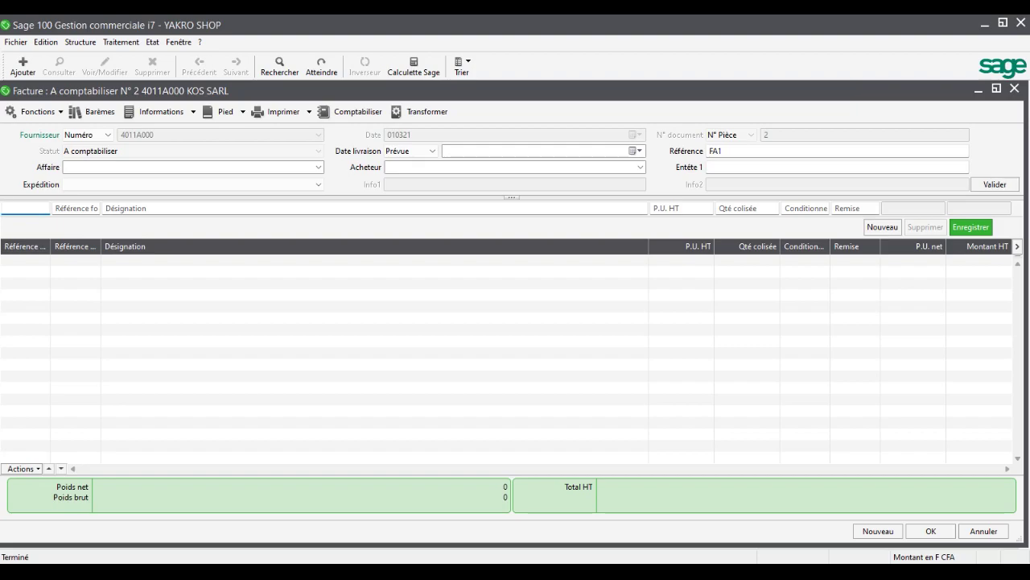
Step: Check the items on the purchase invoice image and record article A1 (Aya 1L) as an invoice line with a quantity of 100
key("alt+Tab")
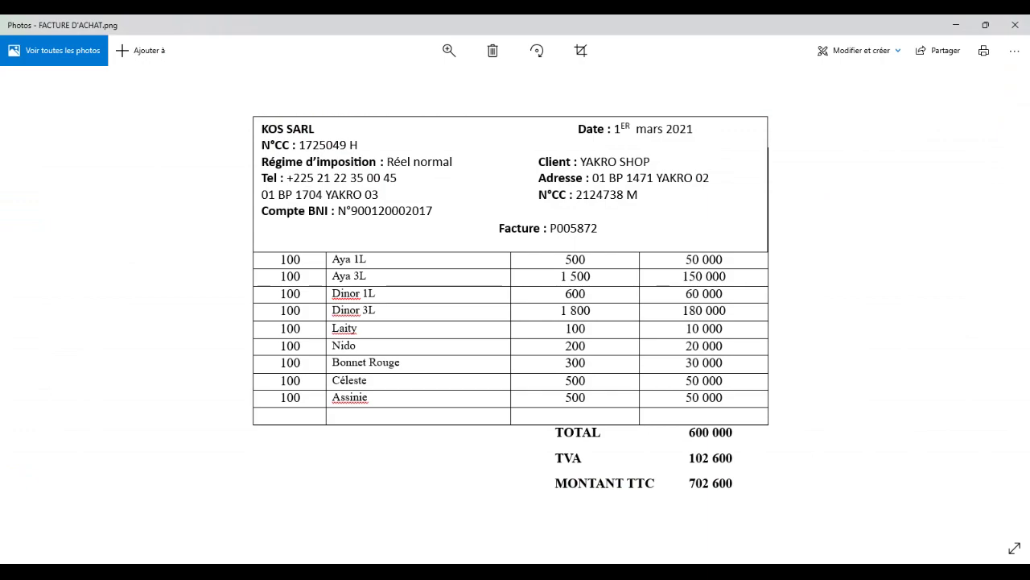
key("alt+Tab")
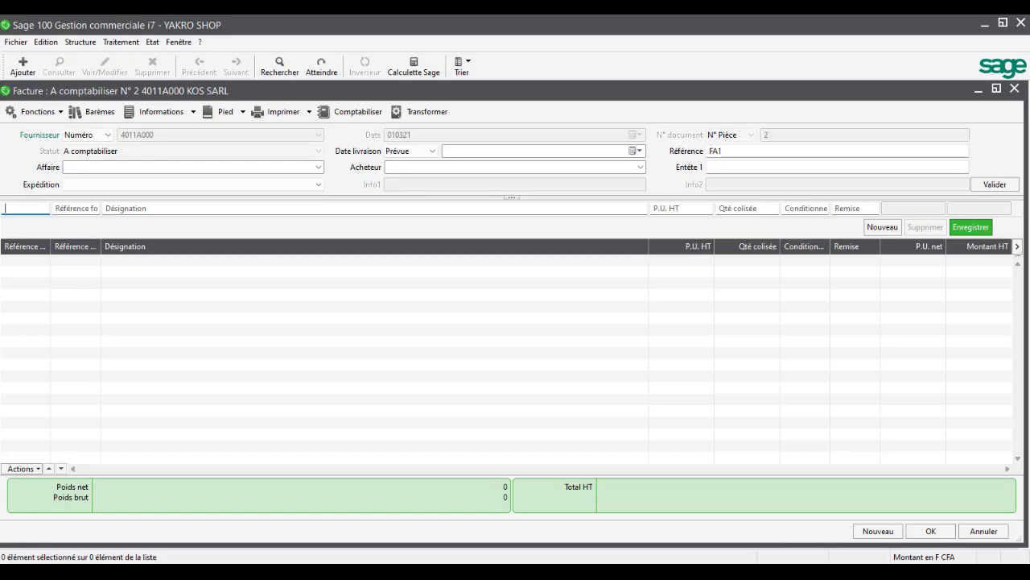
key("Tab")
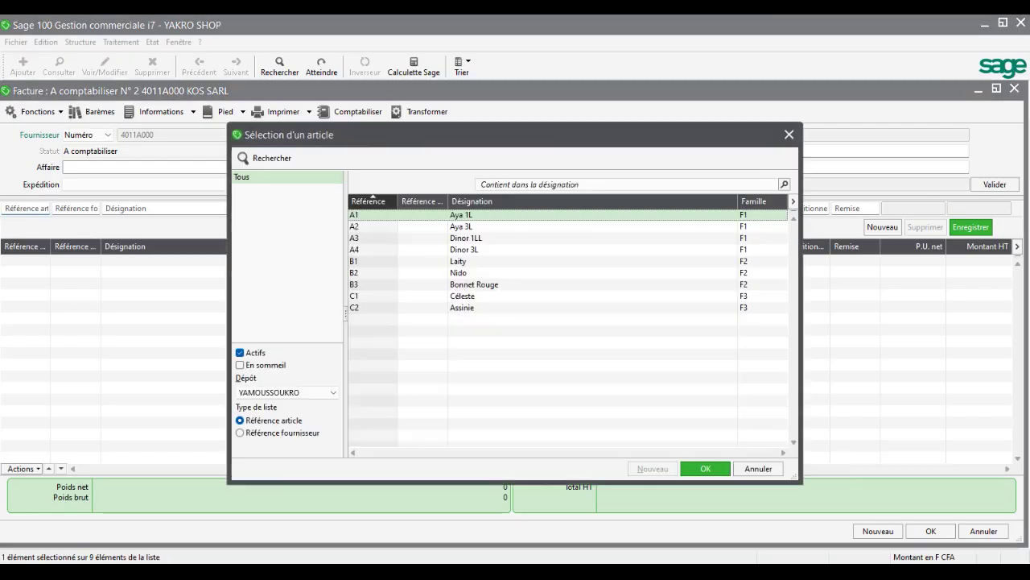
key("Return")
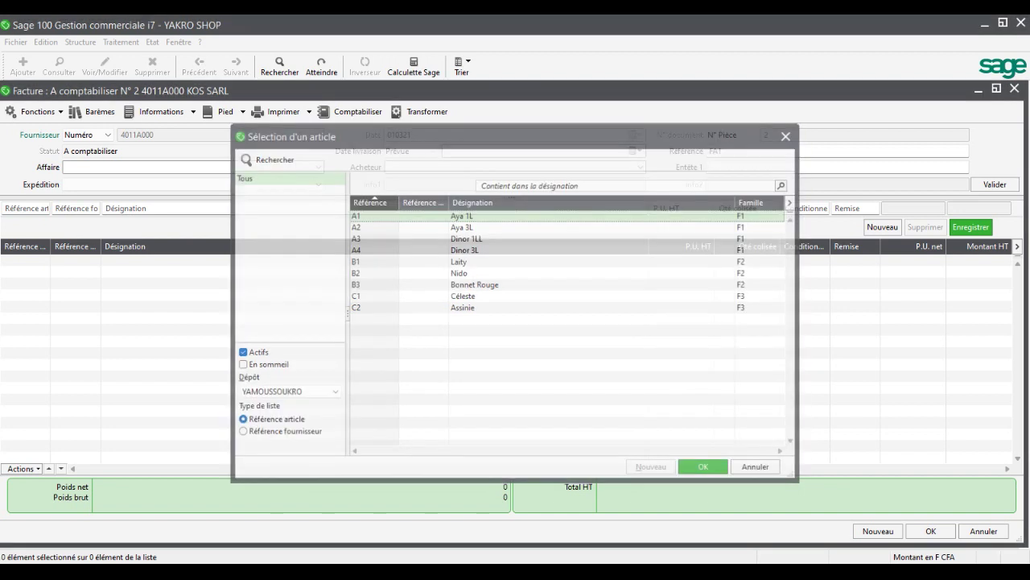
key("Tab")
key("Tab")
key("Tab")
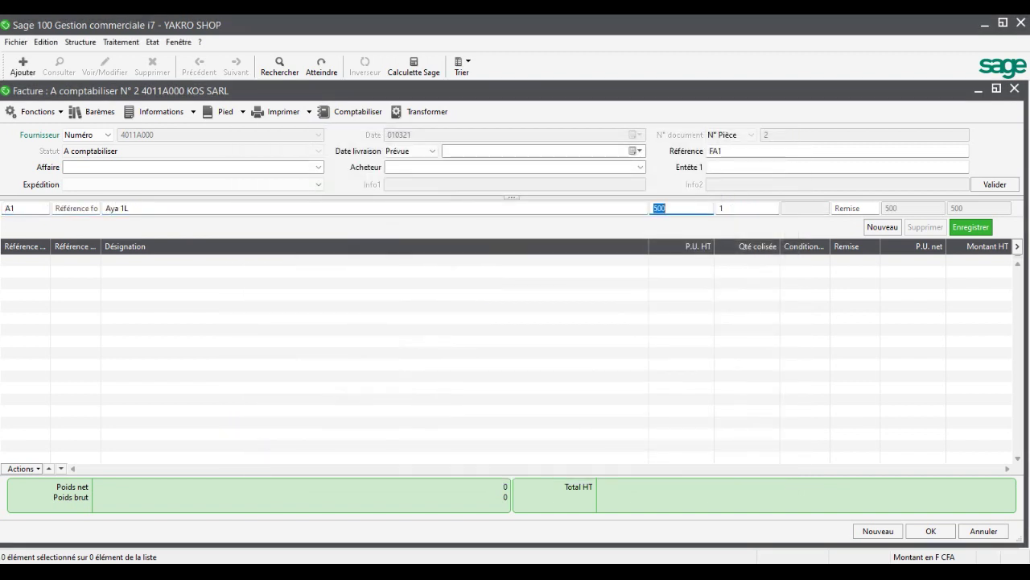
type("00")
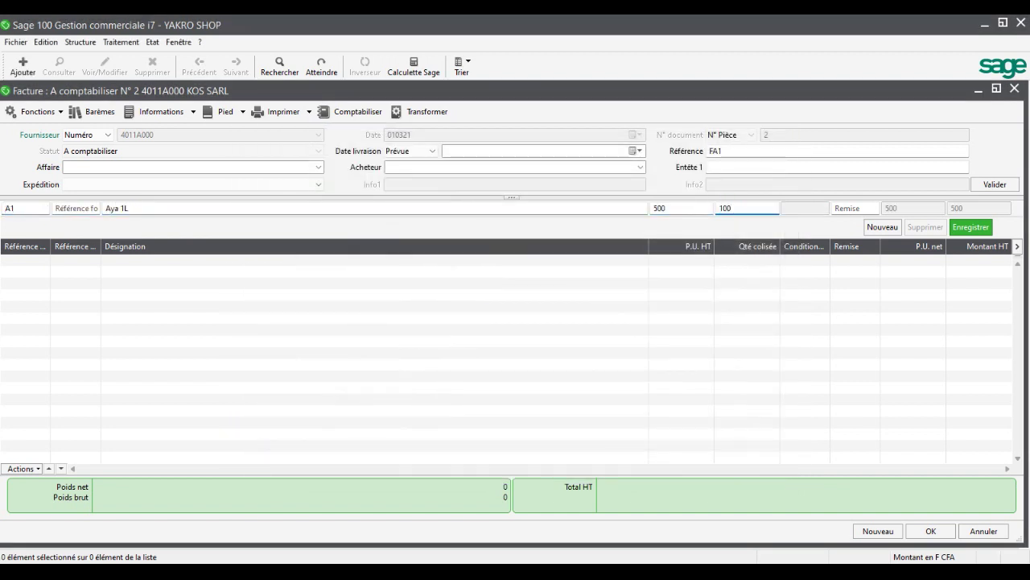
key("Return")
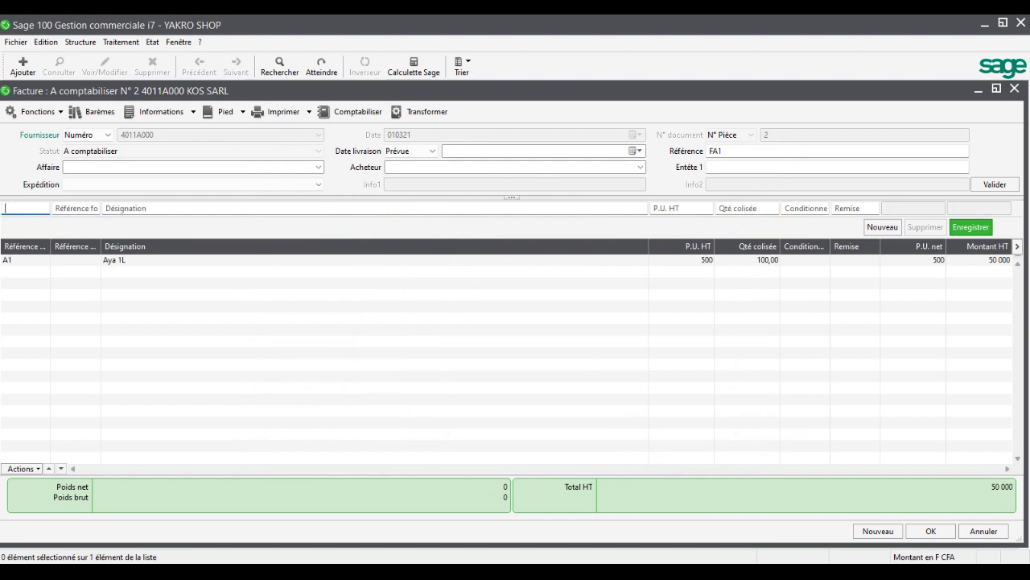
Step: Record article A2 (Aya 3L) as the next invoice line with a quantity of 100
key("Tab")
key("Down")
key("Return")
key("Tab")
key("Tab")
key("Tab")
key("Tab")
type("100")
key("Return")
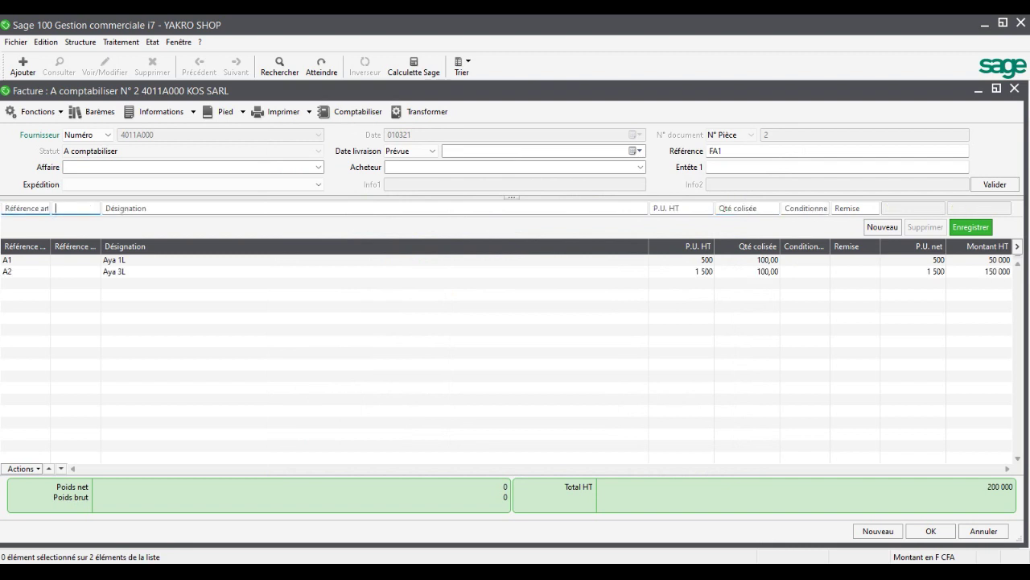
Step: Record article A3 (Dinor 1LL) as the next invoice line with a quantity of 100
key("F4")
key("Down")
key("Down")
key("Return")
key("Tab")
key("Tab")
key("Tab")
type("100")
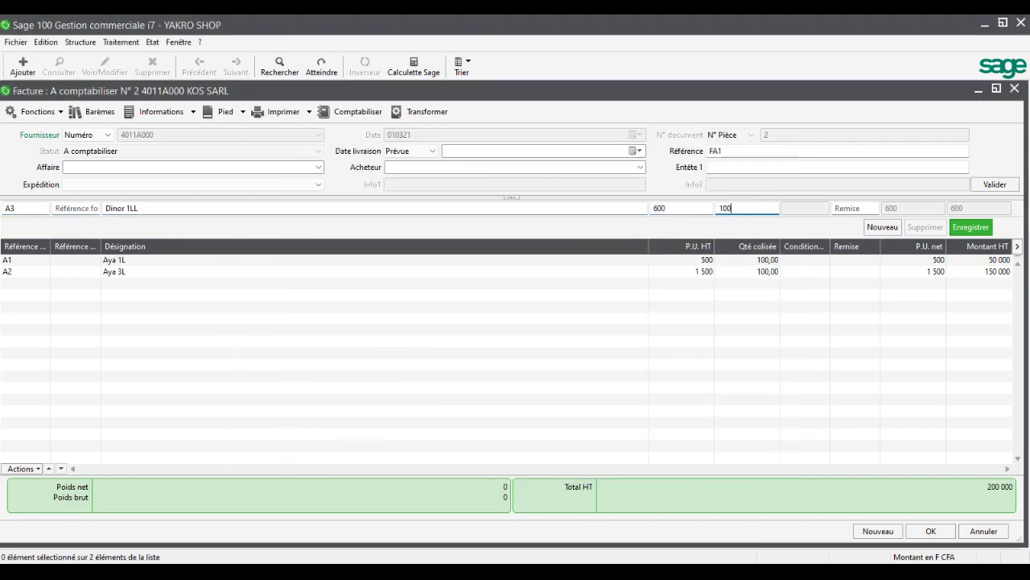
key("Return")
Step: Record article A4 (Dinor 3L) as the next invoice line with a quantity of 100
key("Tab")
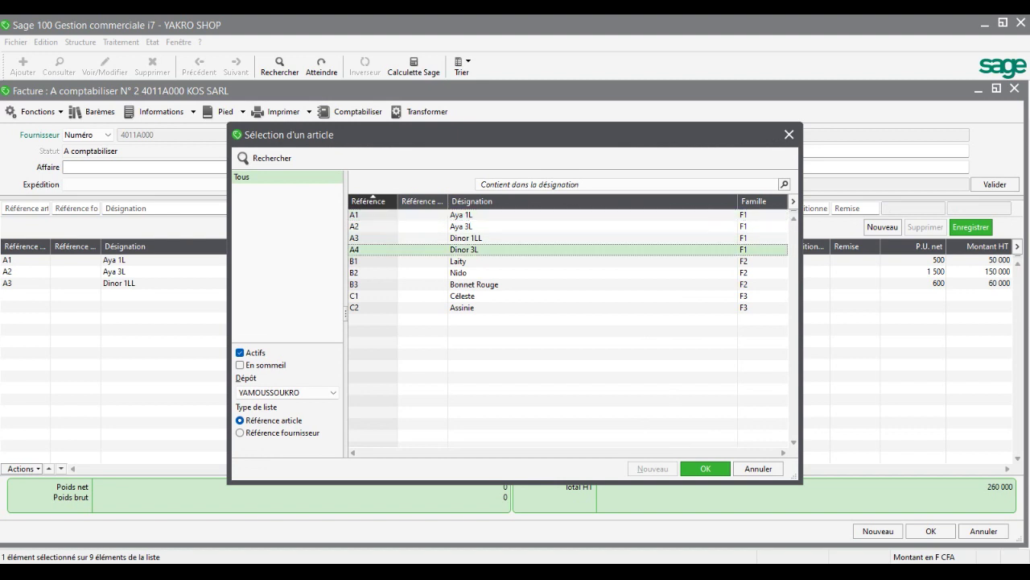
key("Return")
key("Tab")
key("Tab")
key("Tab")
key("Tab")
type("100")
key("Return")
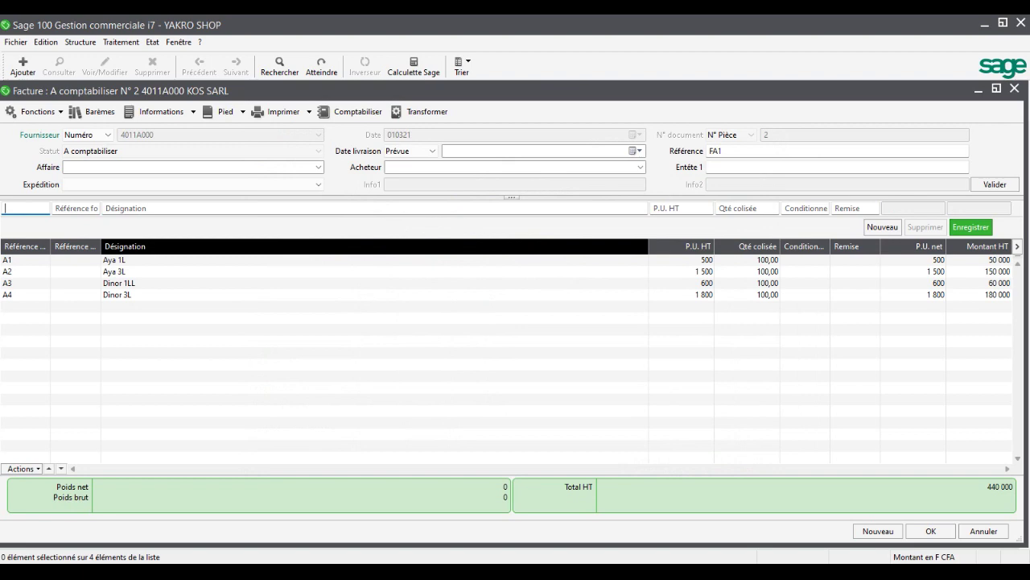
Step: Select article B1 (Laity) for the next invoice line
key("Return")
key("Down")
key("Return")
key("Tab")
key("Tab")
key("Tab")
type("1")
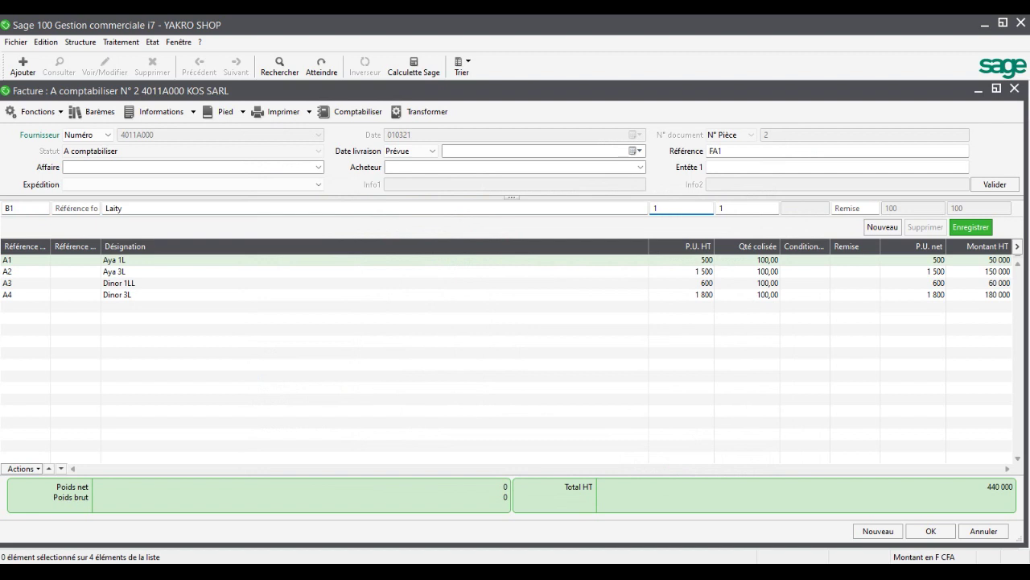
Step: Reselect article B1 (Laity) to replace the mistyped unit price, and record the line with a quantity of 100
key("shift+Tab")
key("shift+Tab")
key("shift+Tab")
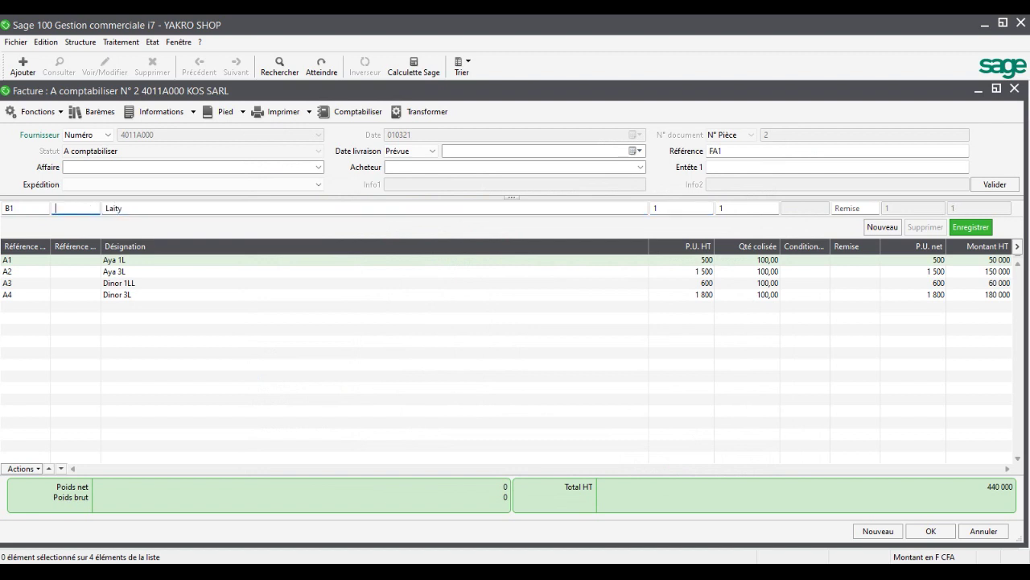
key("Return")
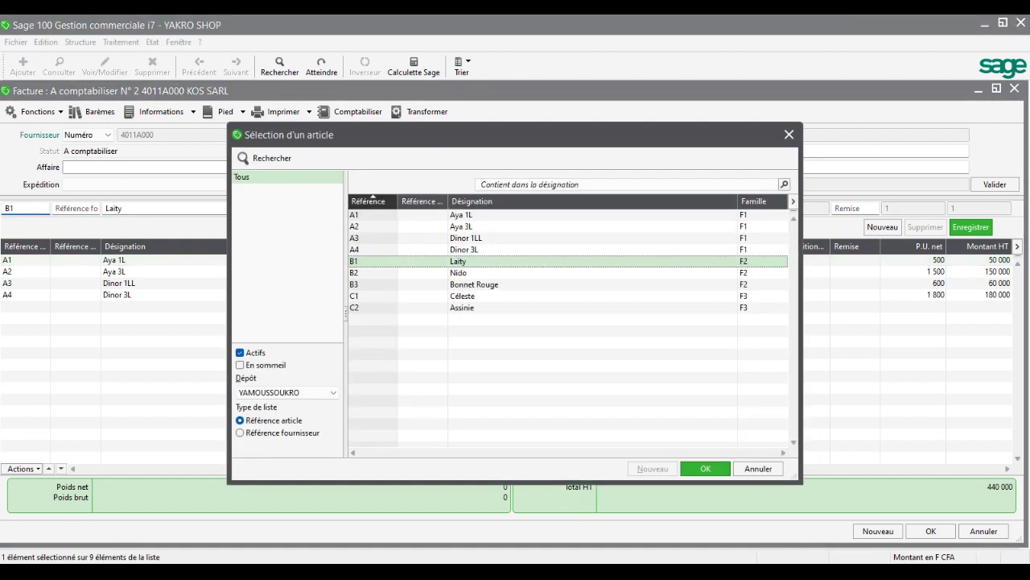
key("Return")
key("Tab")
key("Tab")
key("Tab")
type("00")
key("Return")
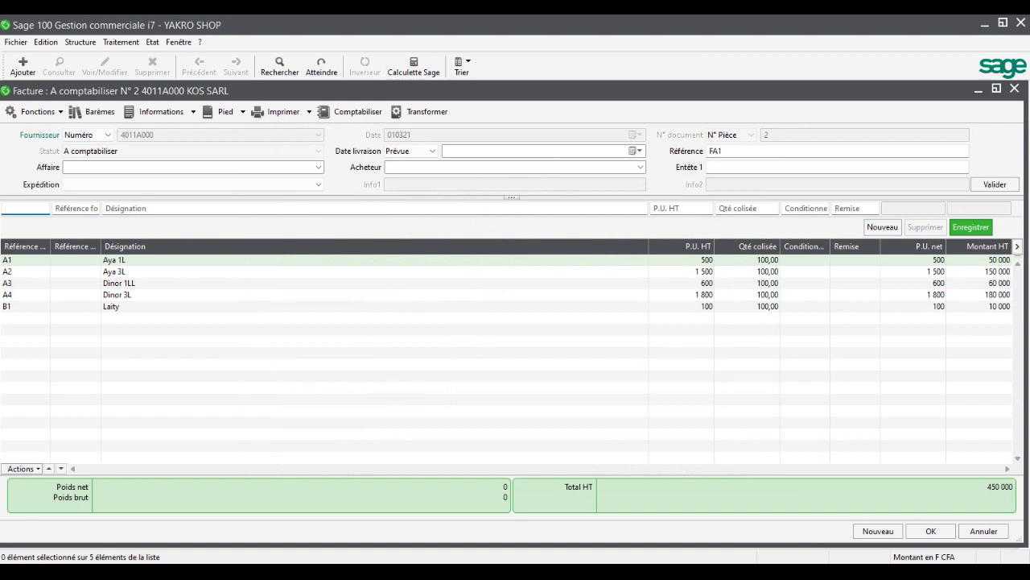
Step: Record article B2 (Nido) as the next invoice line with a quantity of 100
key("Tab")
key("Down")
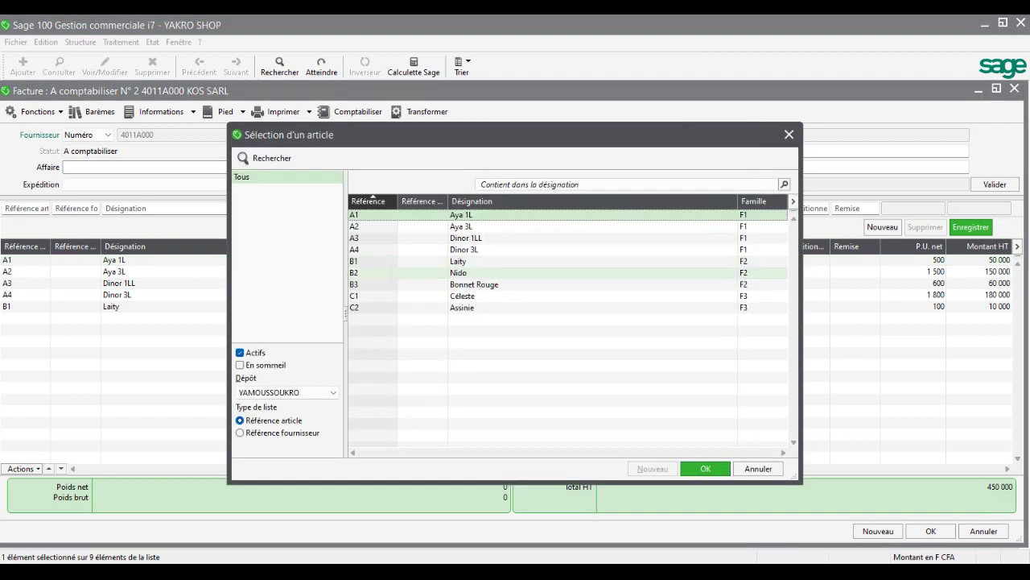
key("Return")
key("Tab")
key("Tab")
key("Tab")
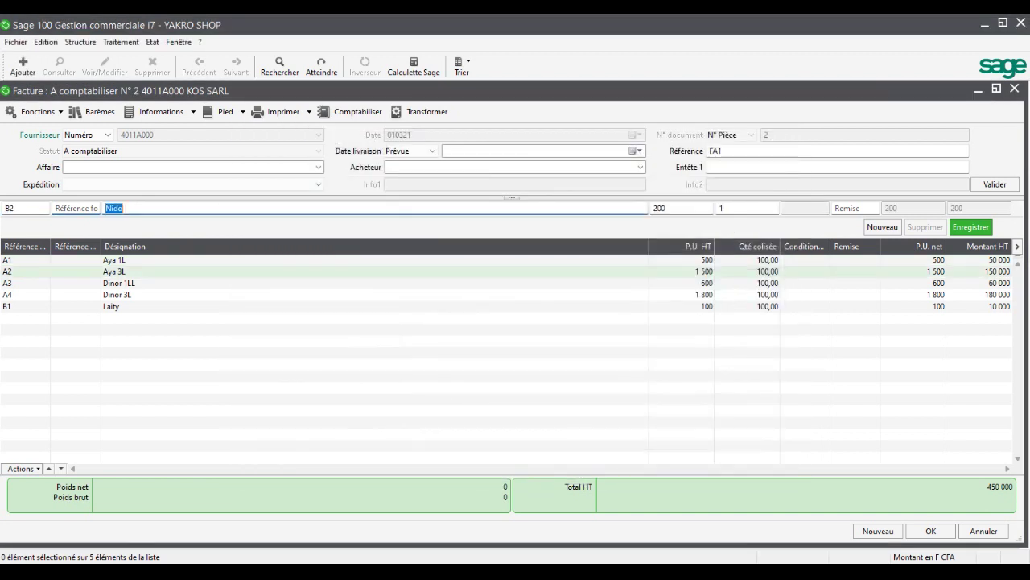
type("100")
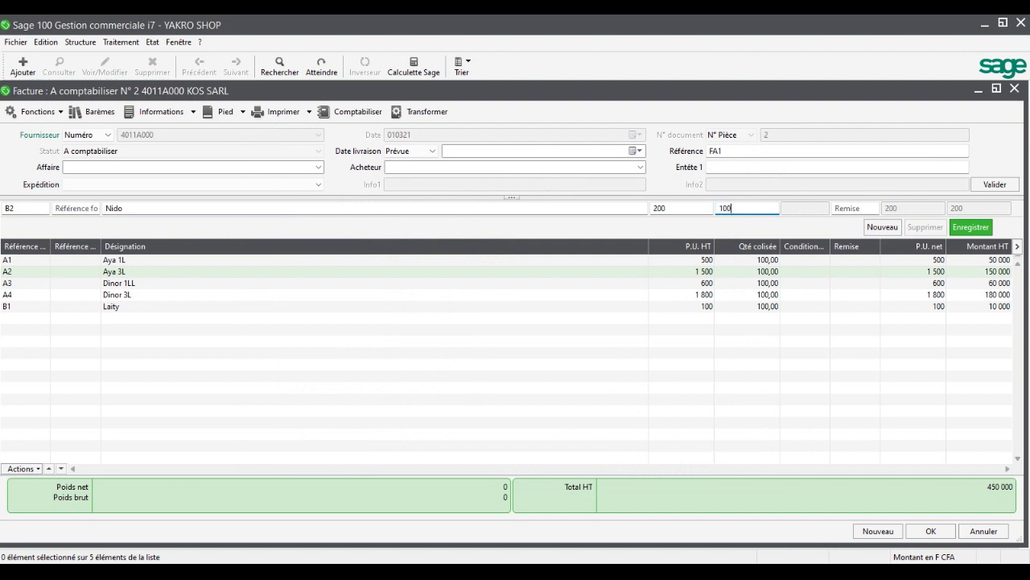
key("Return")
Step: Record article B3 (Bonnet Rouge) as the next invoice line with a quantity of 100
key("Tab")
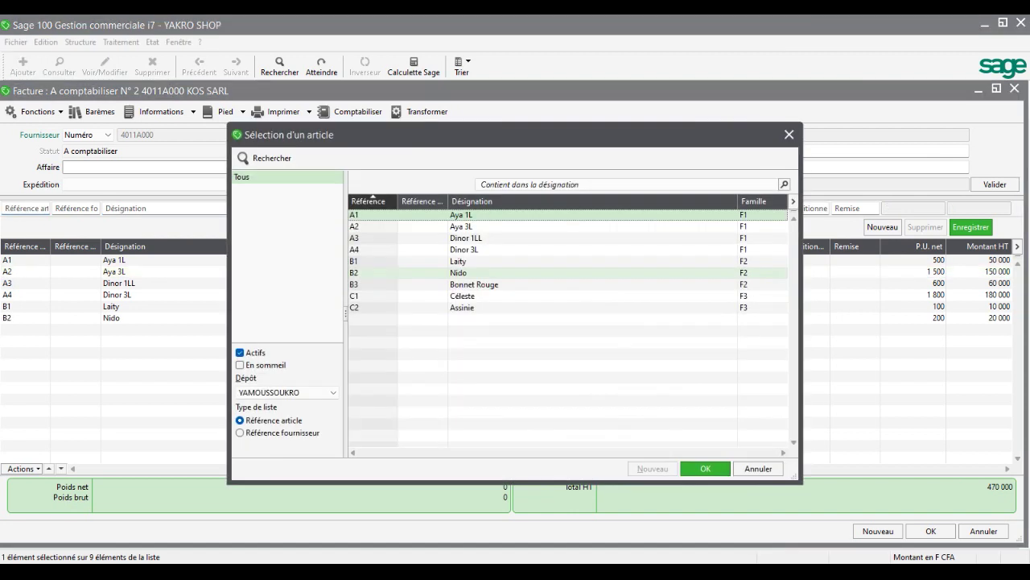
double_click(475, 284)
key("Tab")
key("Tab")
key("Tab")
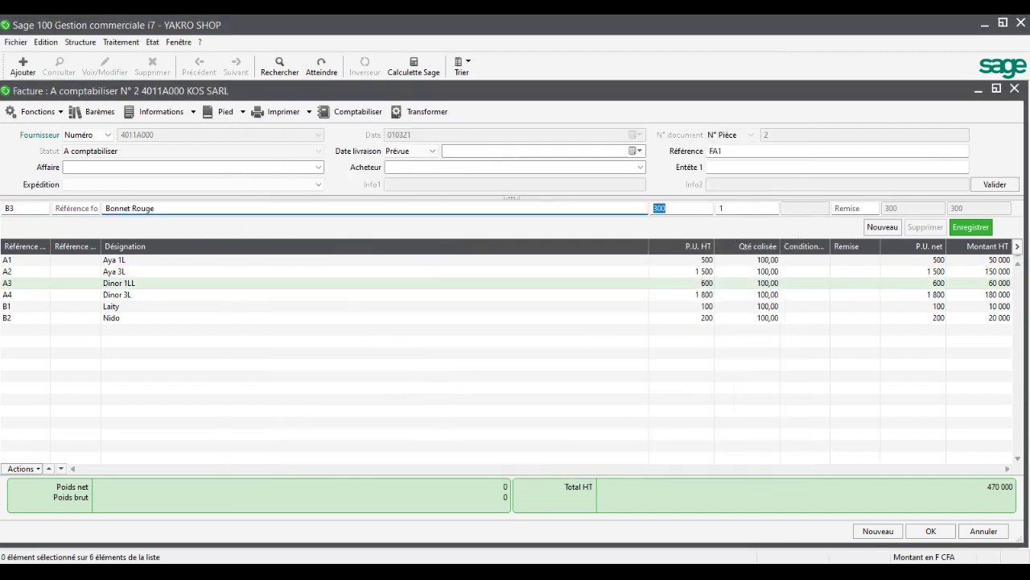
type("100")
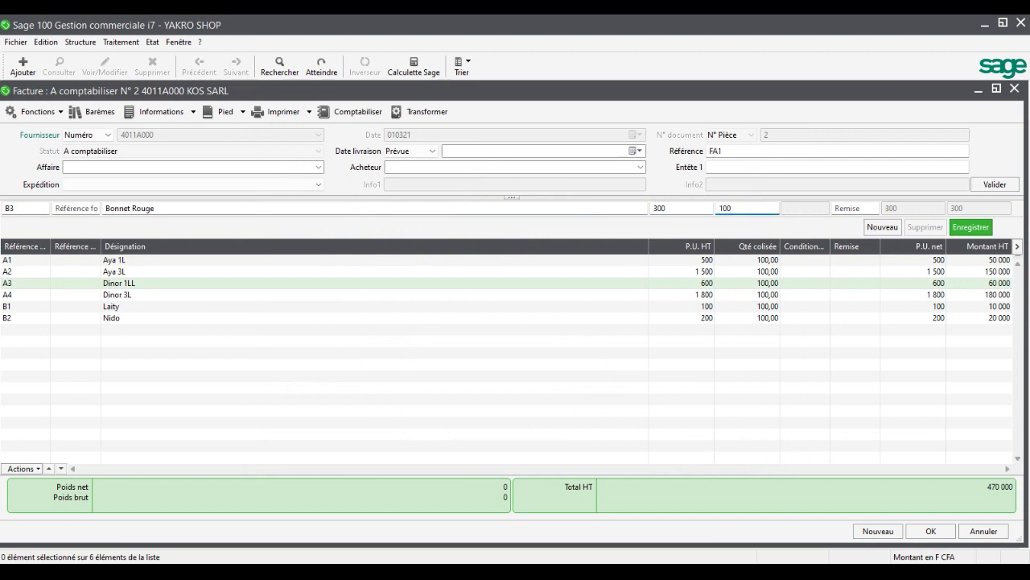
key("Return")
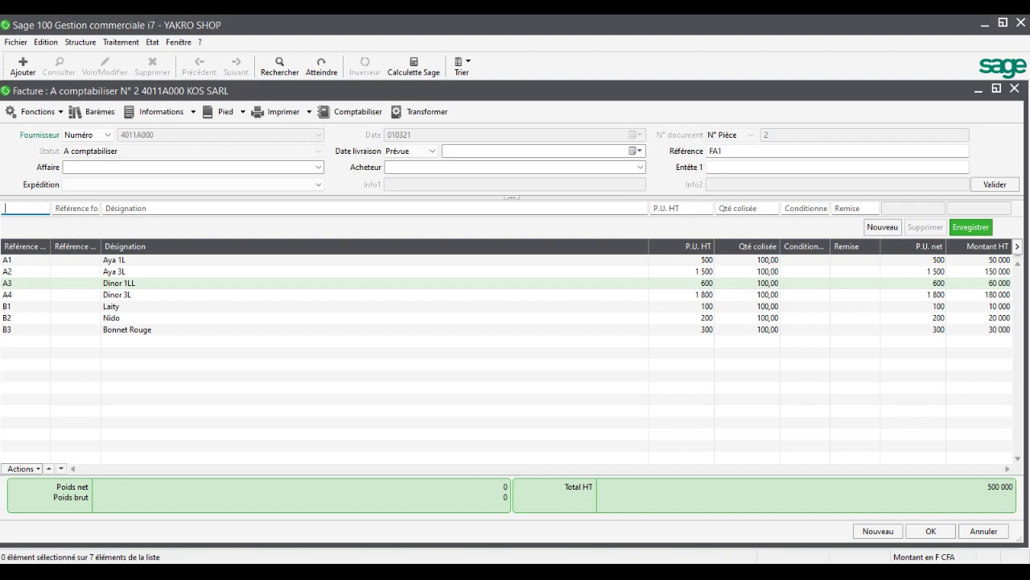
Step: Record article C1 (Céleste) as the next invoice line with a quantity of 100
key("Tab")
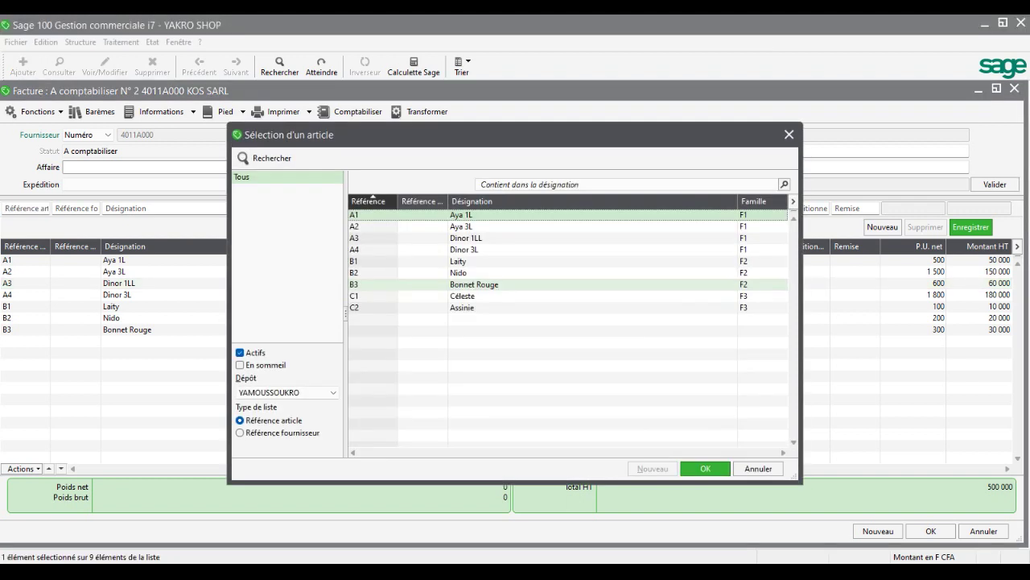
double_click(462, 295)
key("Tab")
key("Tab")
key("Tab")
key("Tab")
type("100")
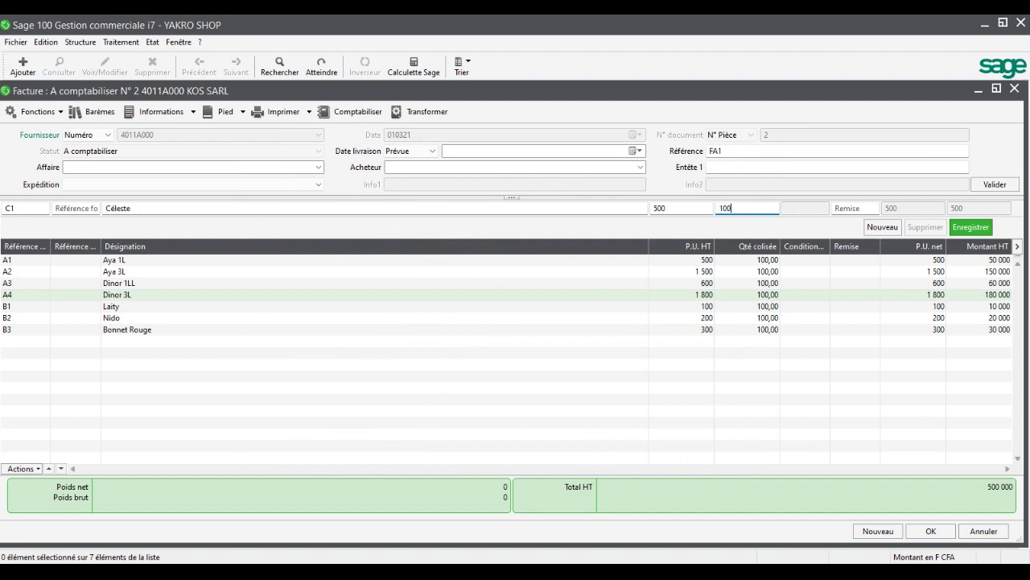
key("Return")
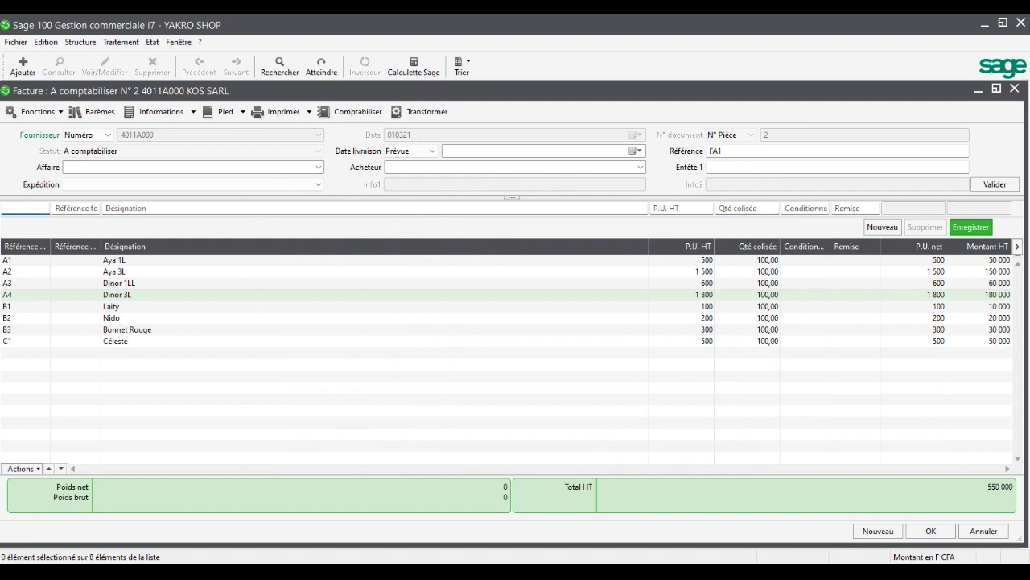
Step: Record article C2 (Assinie) as the last invoice line with a quantity of 100, and check the invoice against FACTURE D'ACHAT.png
key("Tab")
double_click(464, 307)
key("Tab")
key("Tab")
key("Tab")
type("100")
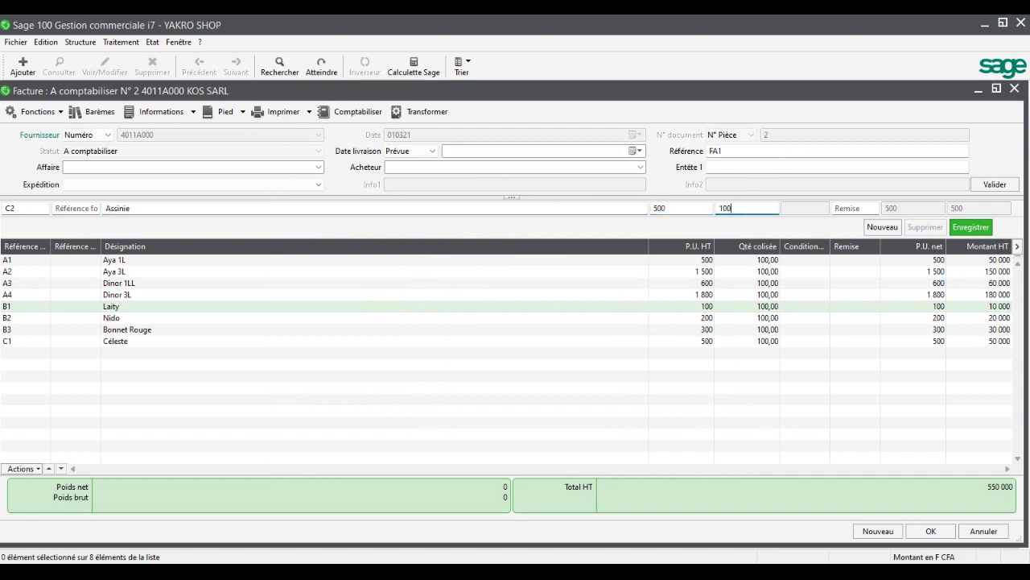
key("Return")
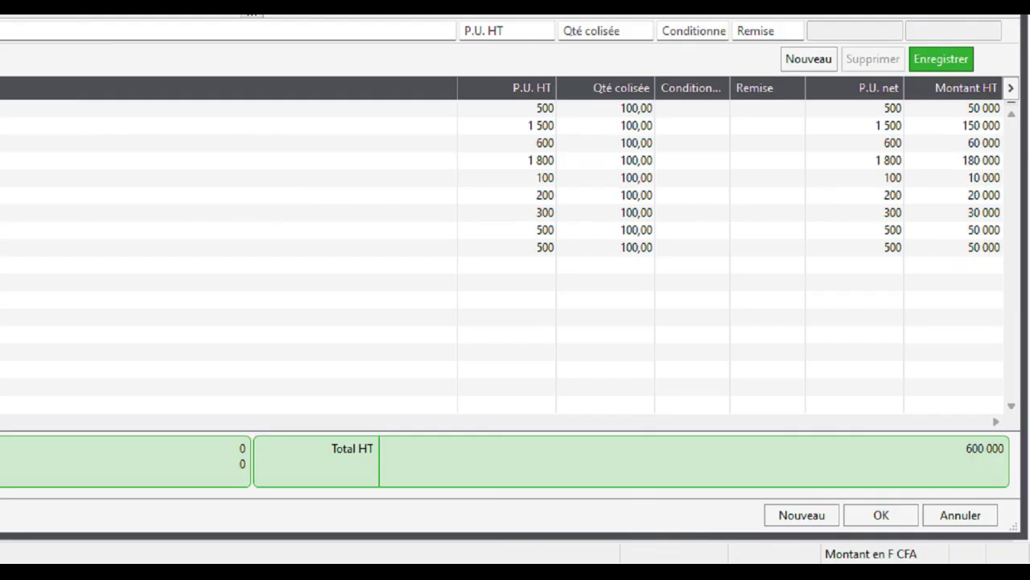
key("alt+Tab")
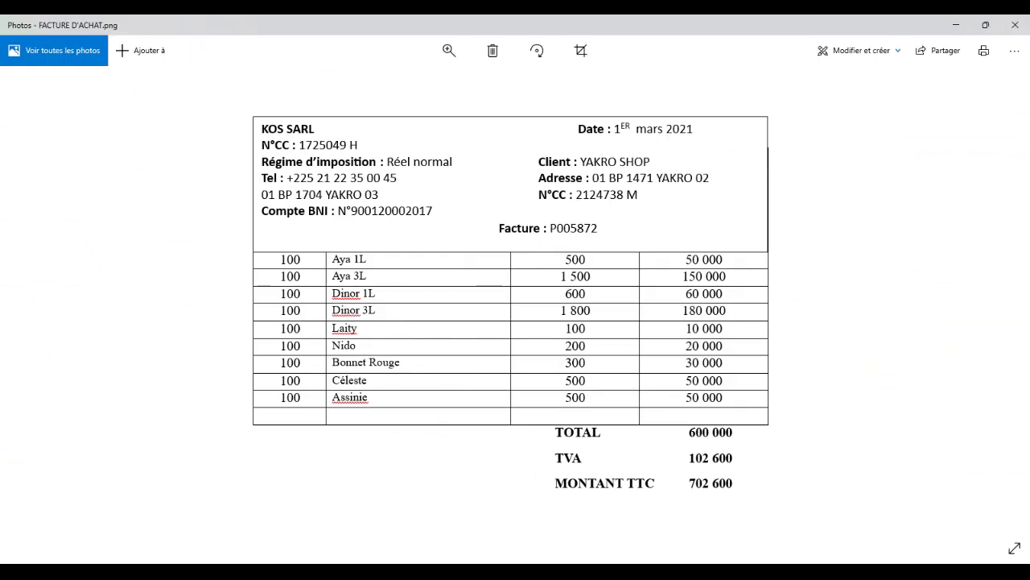
key("alt+Tab")
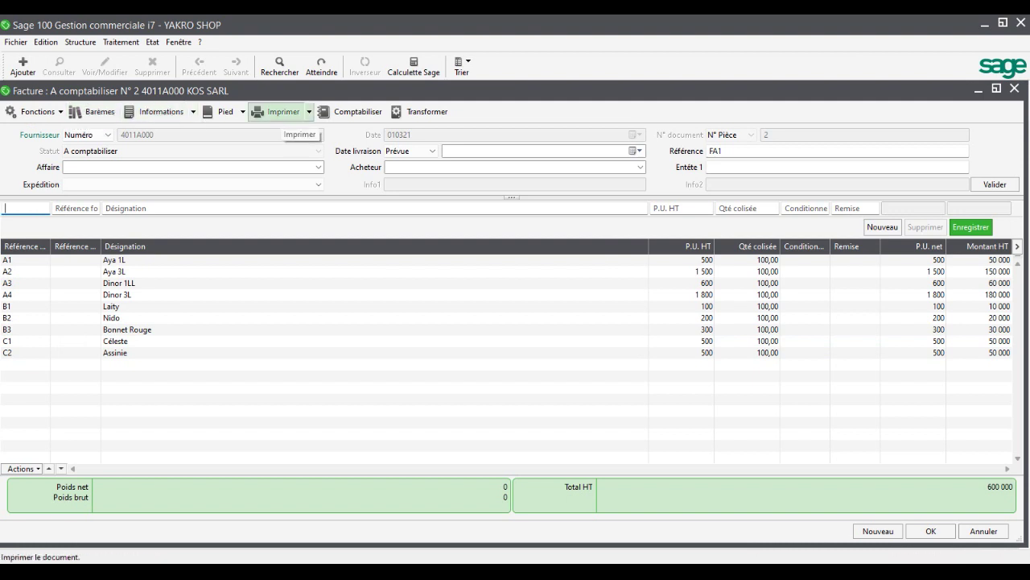
Step: Start printing the invoice and browse for its print template in Utilisateurs > Public > Documents publics on drive C
left_click(278, 112)
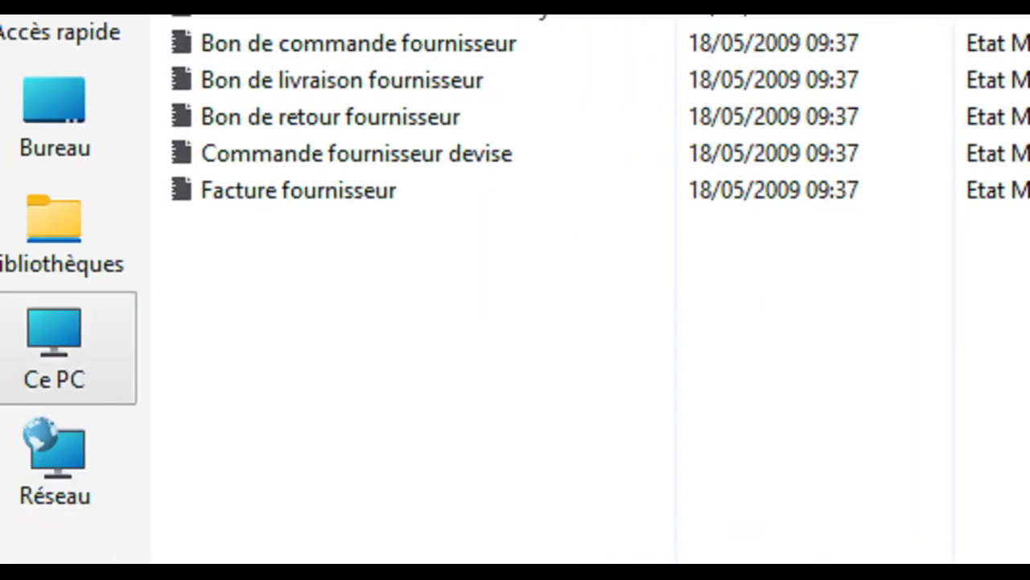
left_click(54, 346)
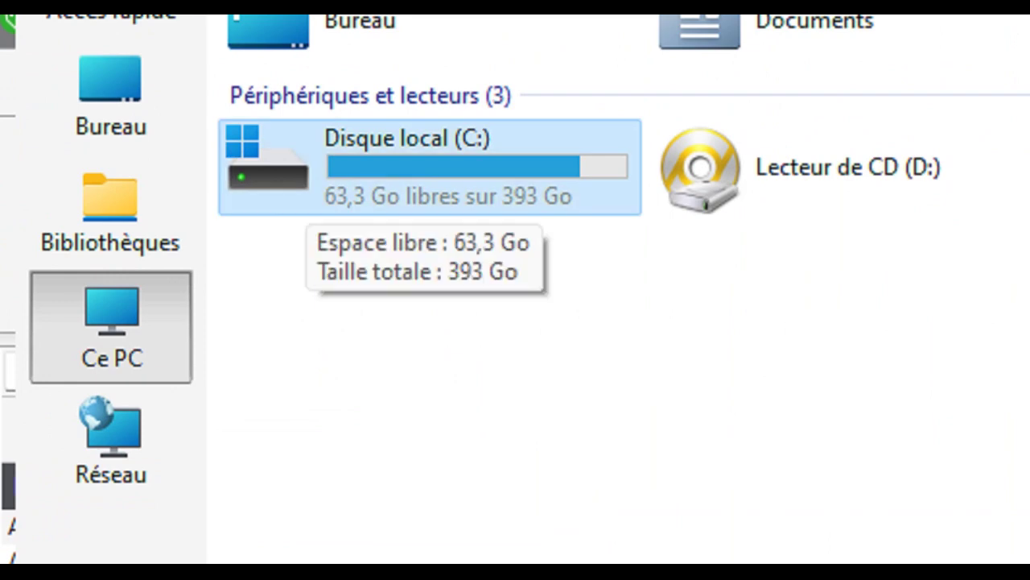
double_click(309, 172)
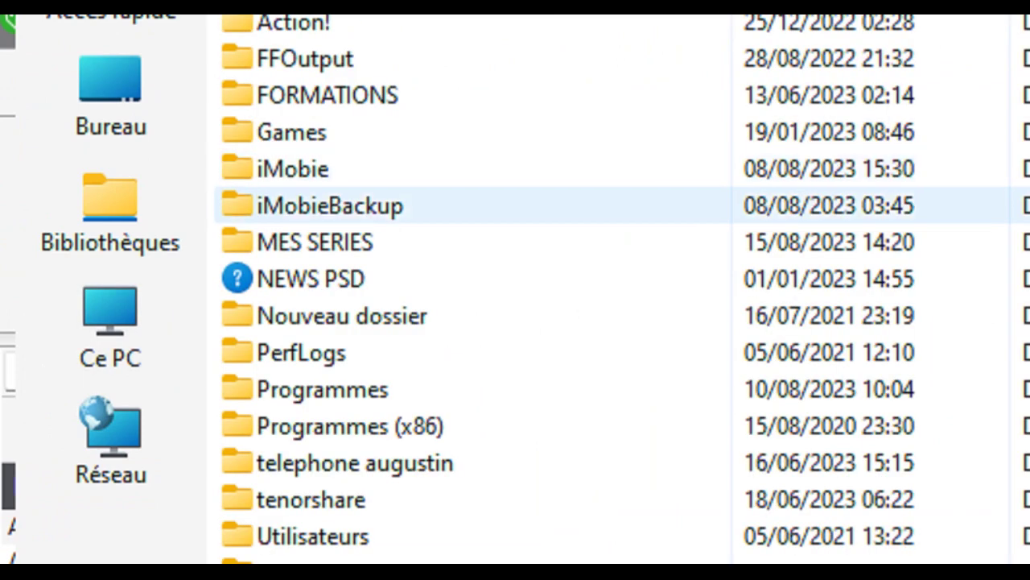
double_click(313, 497)
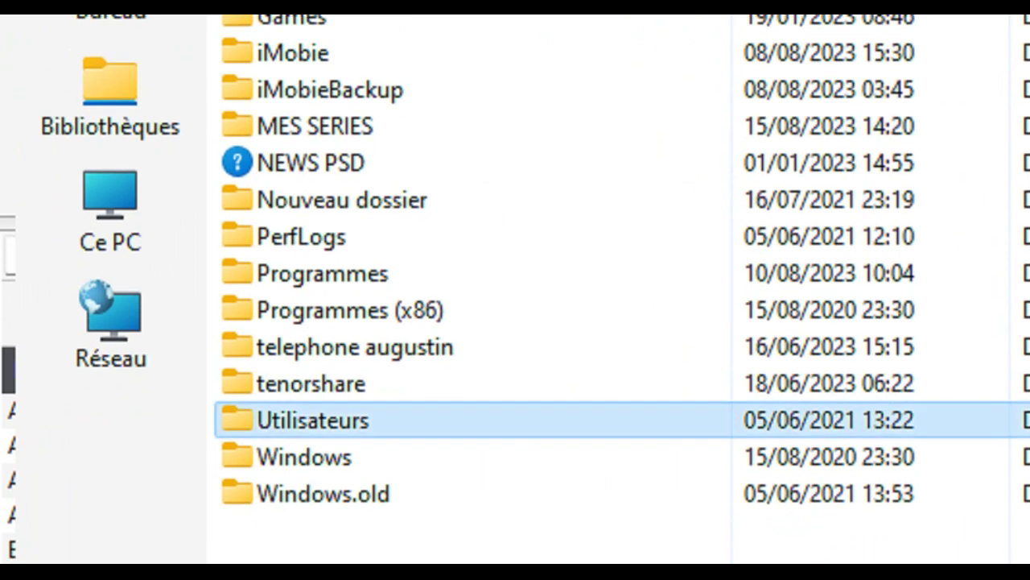
left_click(289, 149)
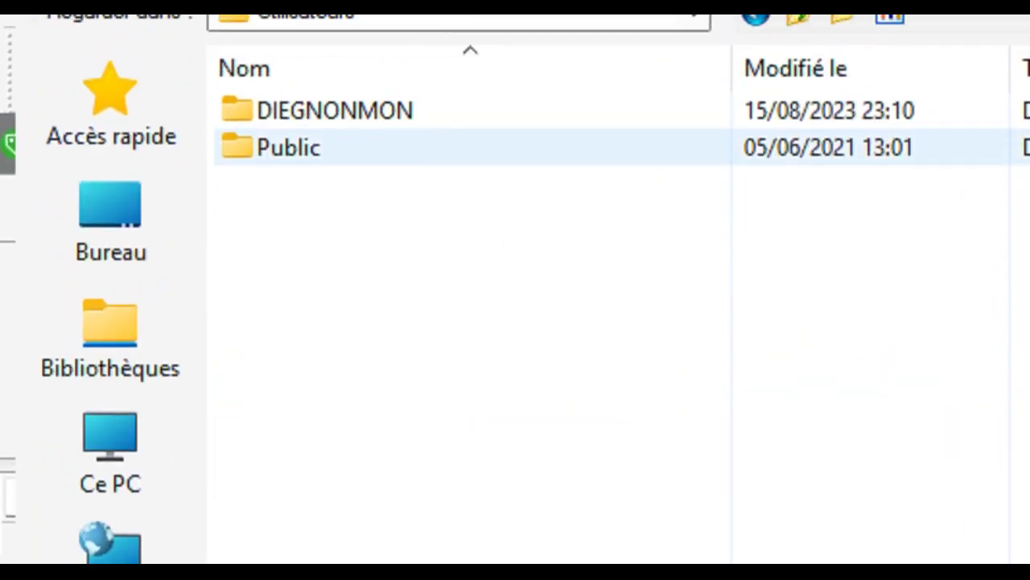
double_click(288, 149)
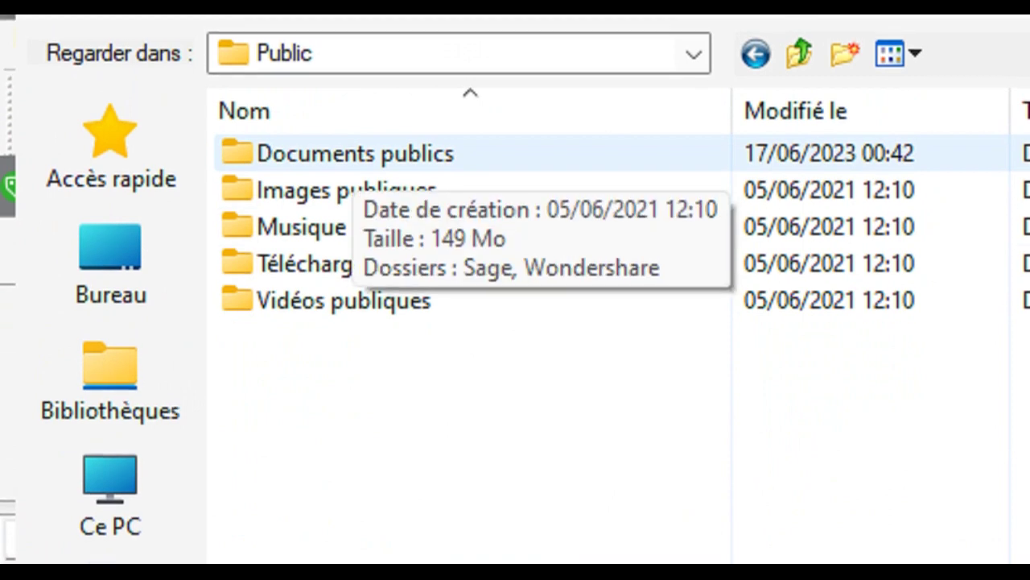
double_click(354, 160)
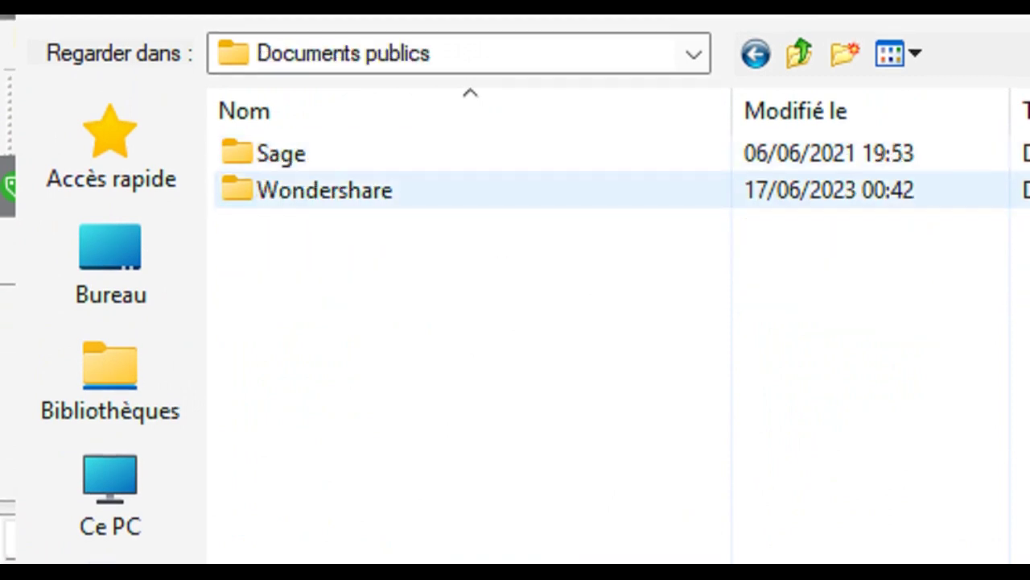
Step: Choose the Facture fournisseur template from Sage > iGestion commerciale > Documents standards > Achats and generate the print preview of all pages
double_click(270, 155)
left_click(328, 228)
double_click(328, 228)
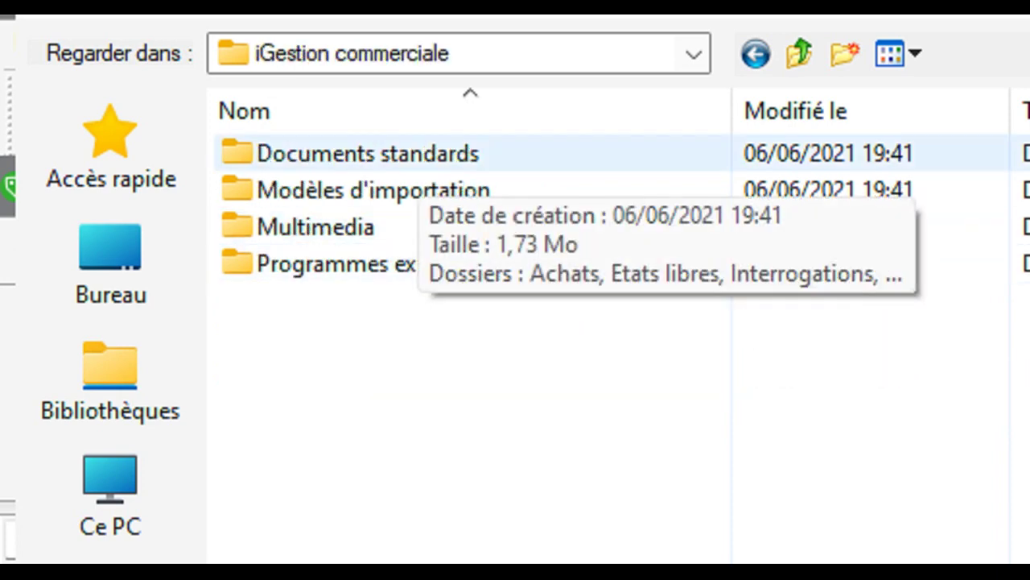
double_click(346, 153)
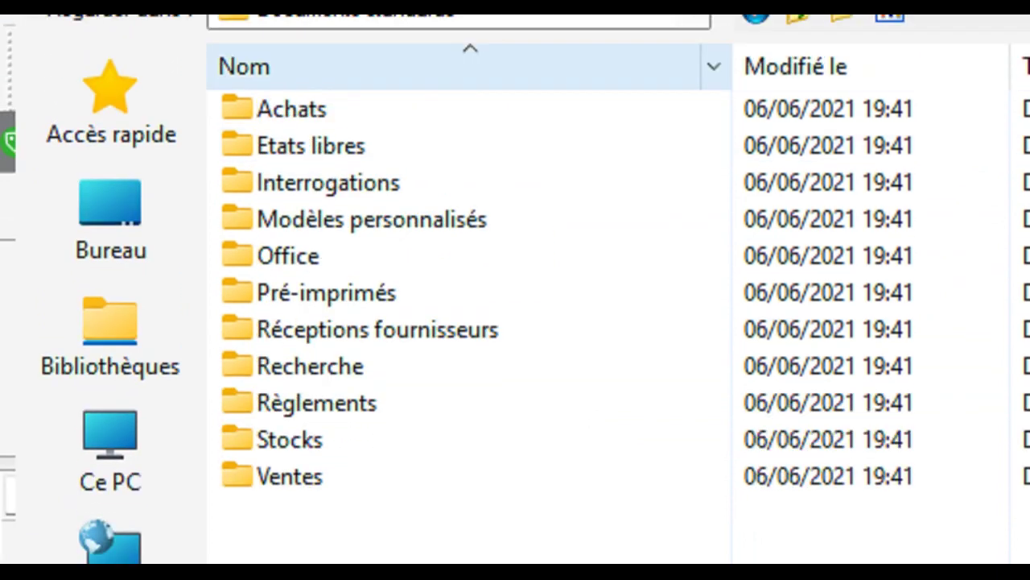
double_click(314, 157)
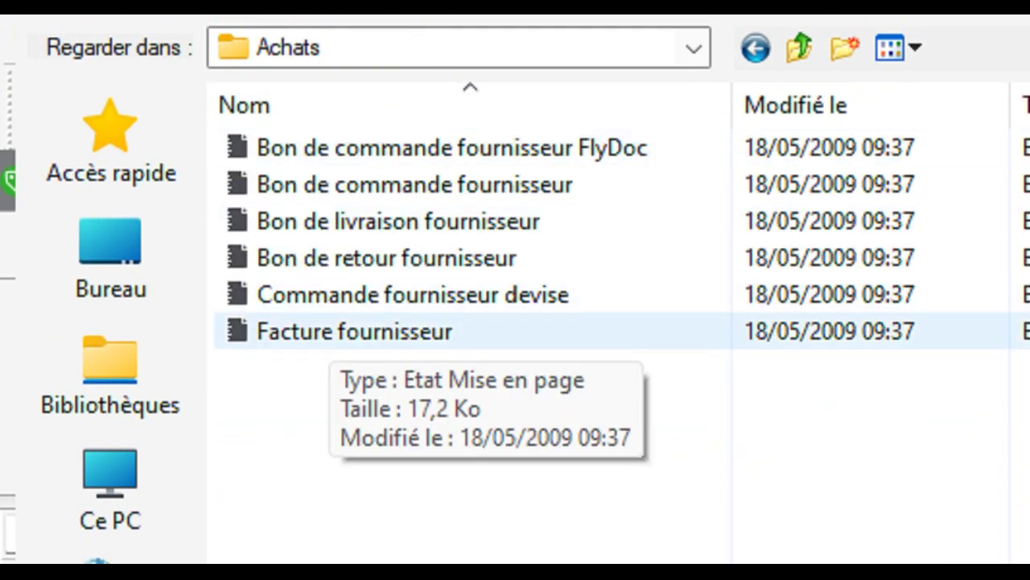
left_click(354, 330)
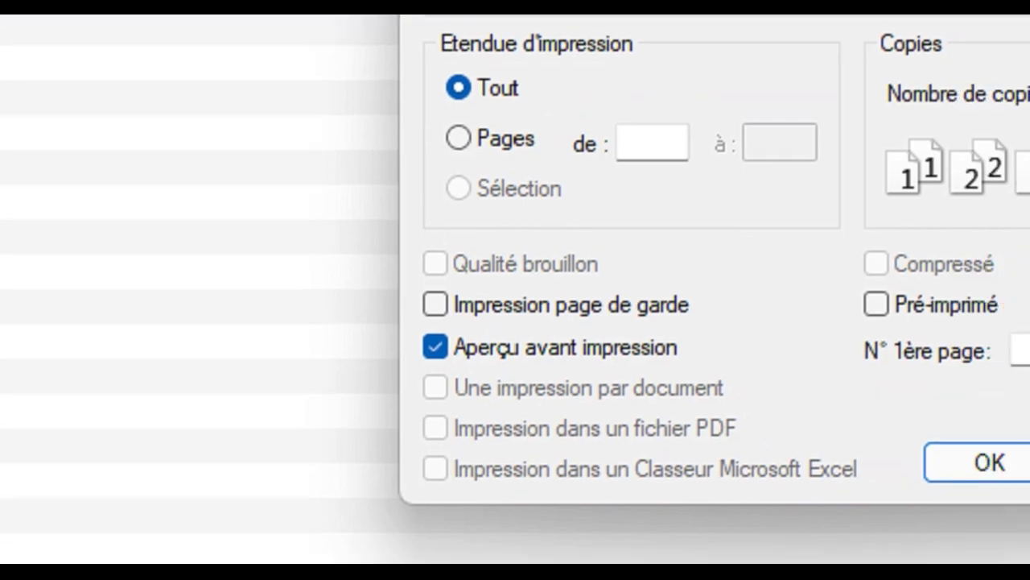
key("Return")
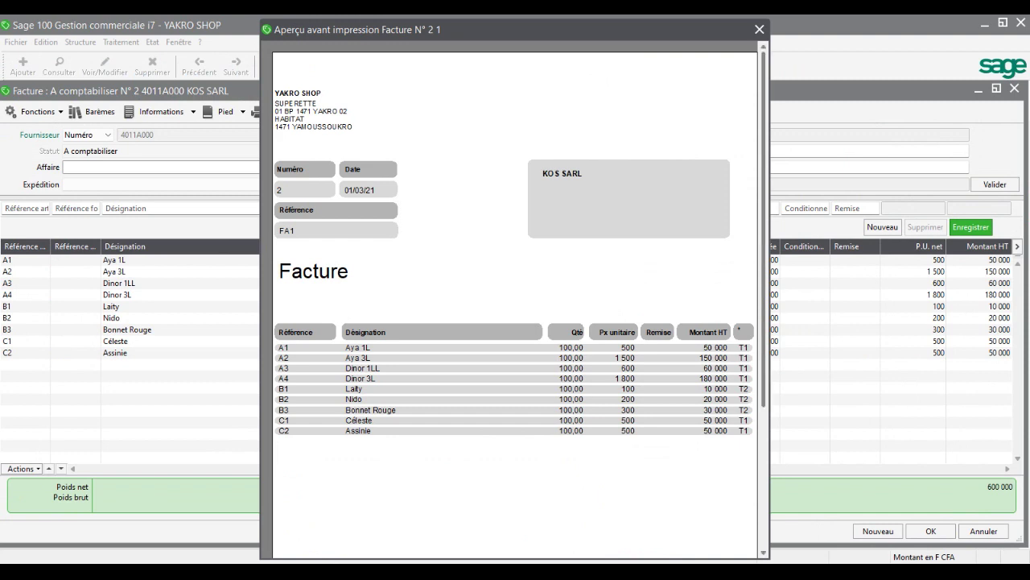
Step: Compare the header, article lines, VAT and amount payable in the print preview with FACTURE D'ACHAT.png, and close the preview
scroll(515, 298, "down", 5)
scroll(515, 298, "down", 2)
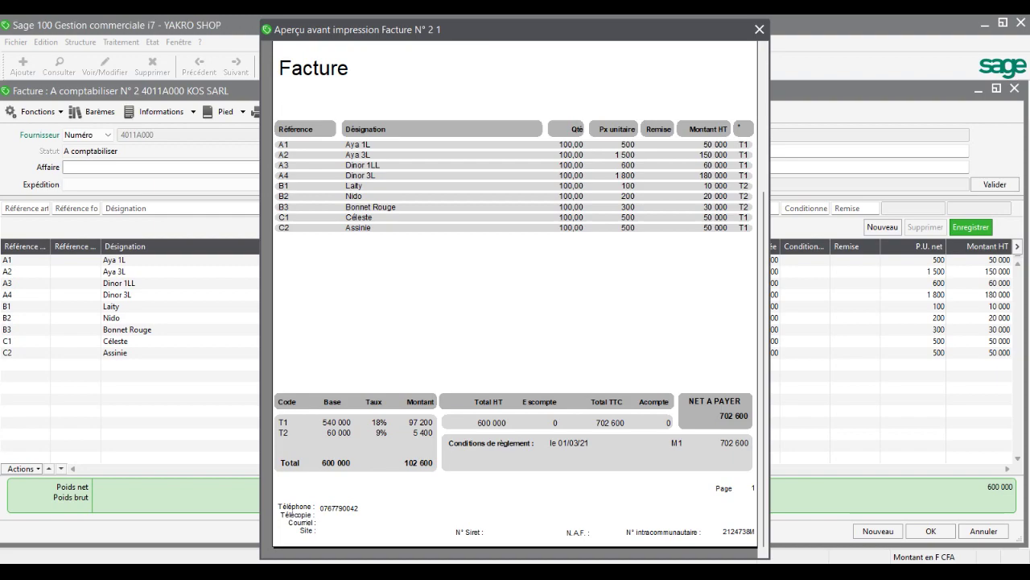
mouse_move(656, 571)
left_click(694, 571)
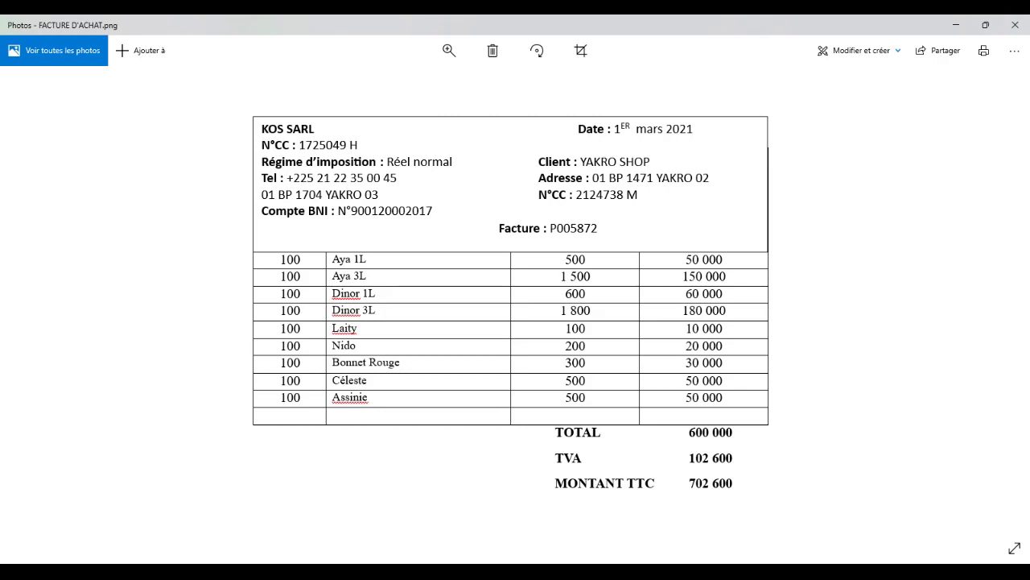
key("alt+Tab")
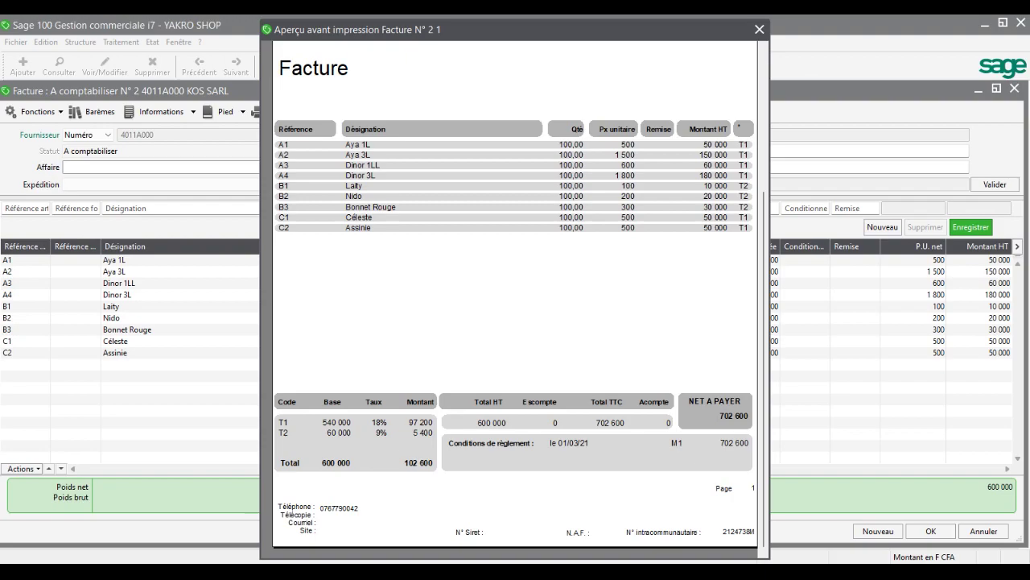
key("alt+Tab")
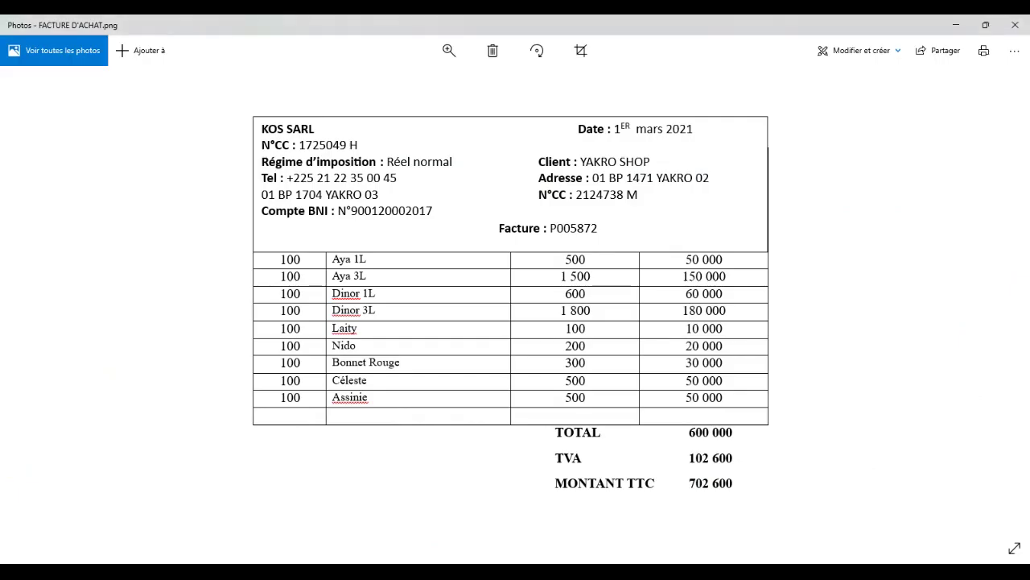
key("alt+Tab")
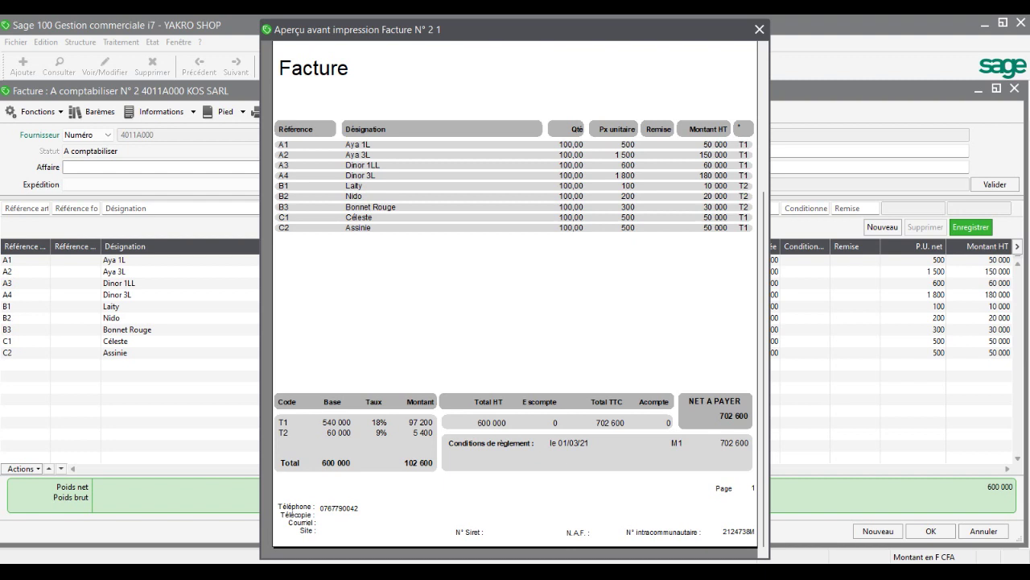
scroll(519, 298, "up", 3)
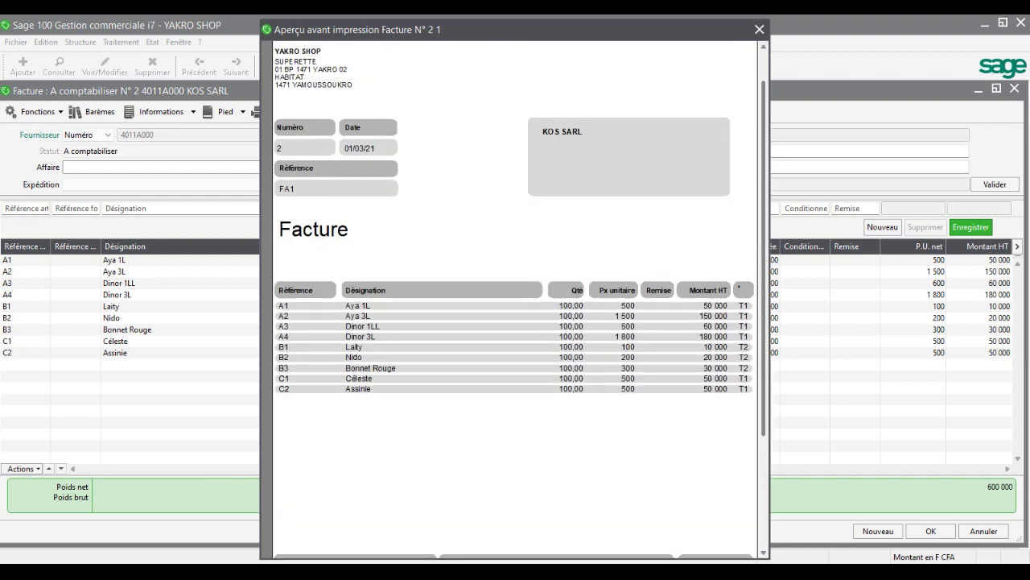
scroll(519, 298, "up", 1)
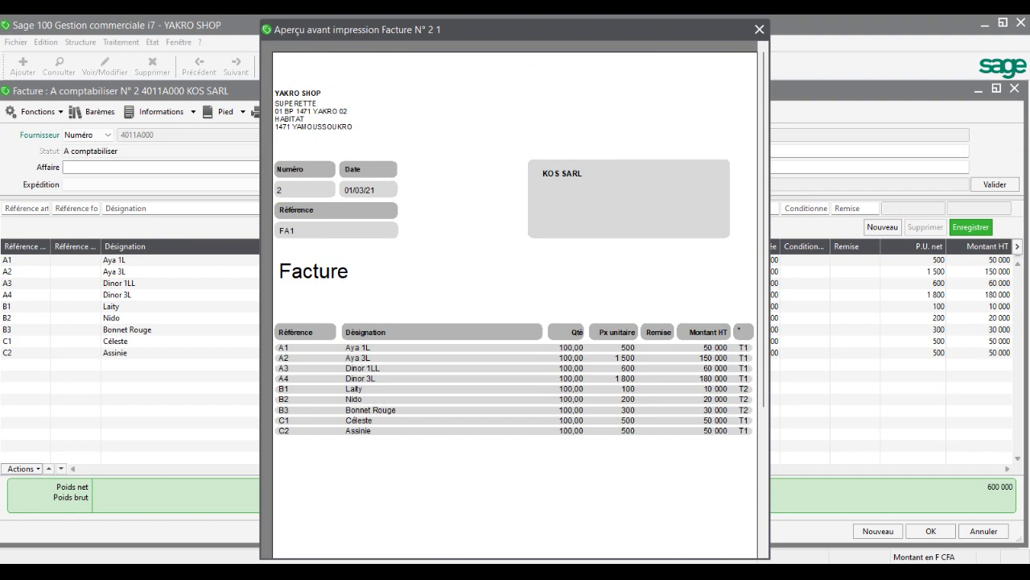
scroll(520, 298, "down", 3)
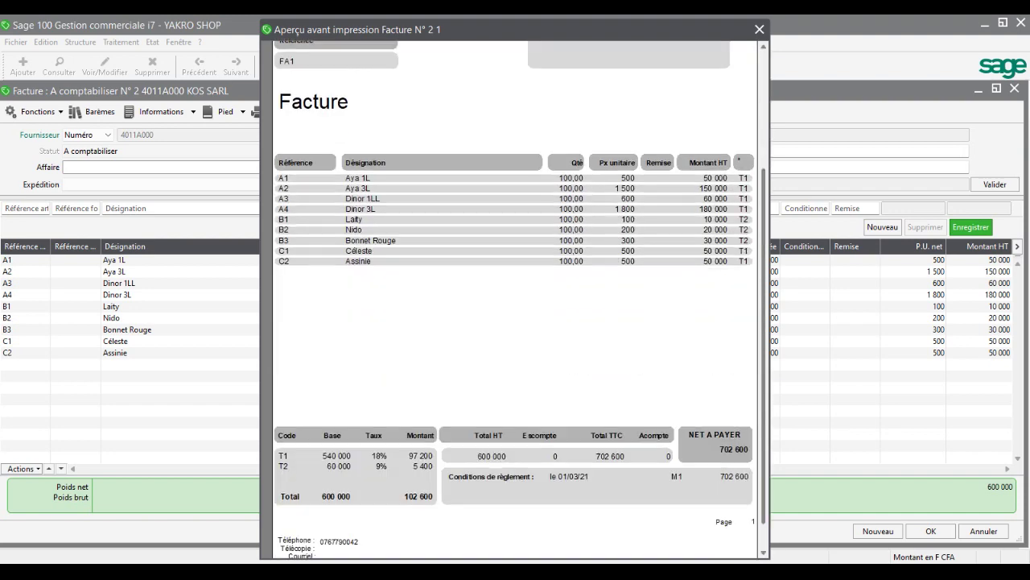
scroll(515, 297, "up", 3)
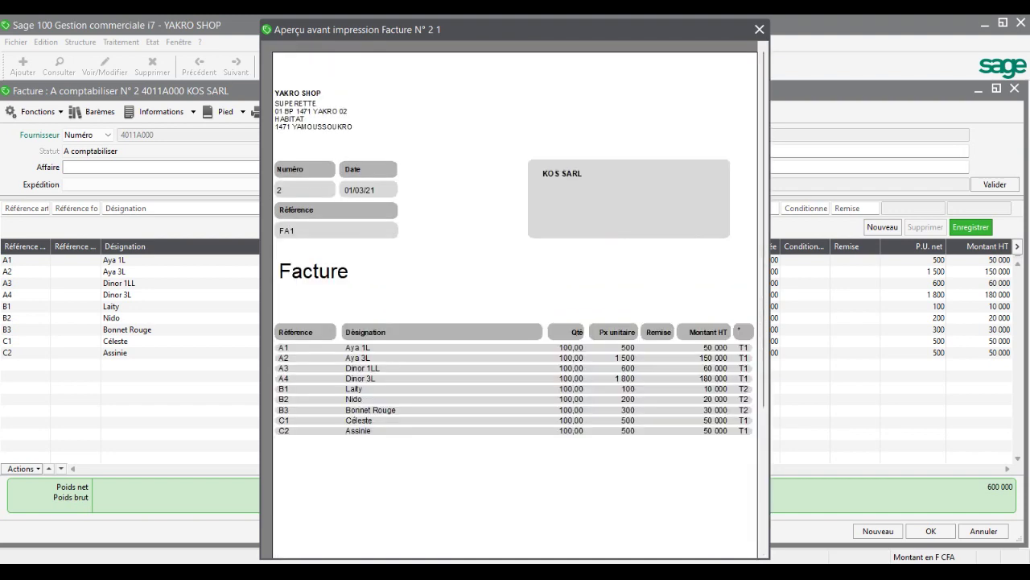
left_click(759, 29)
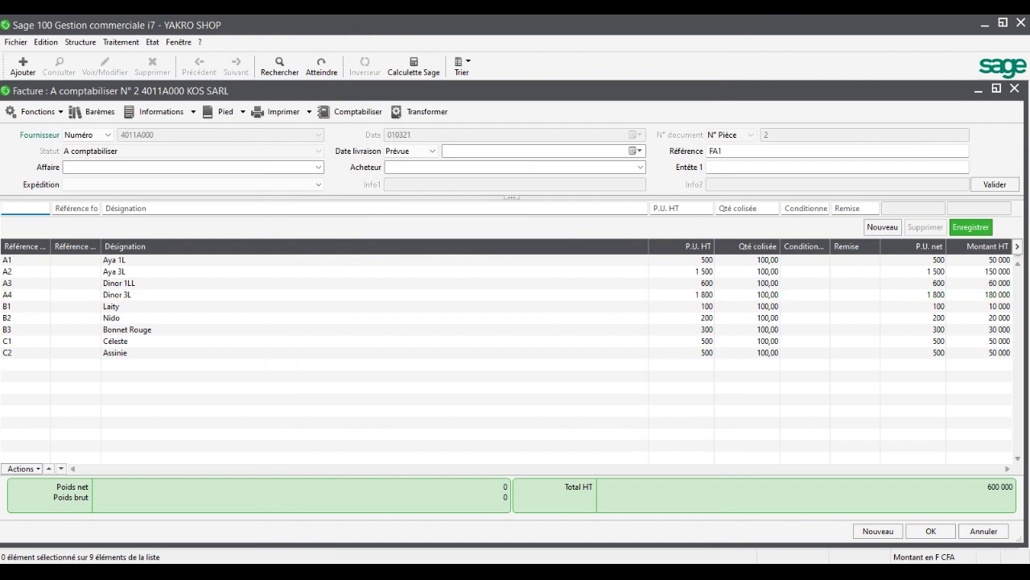
Step: Validate the KOS SARL invoice and close the purchase documents list and the YAKRO SHOP commercial file
left_click(931, 531)
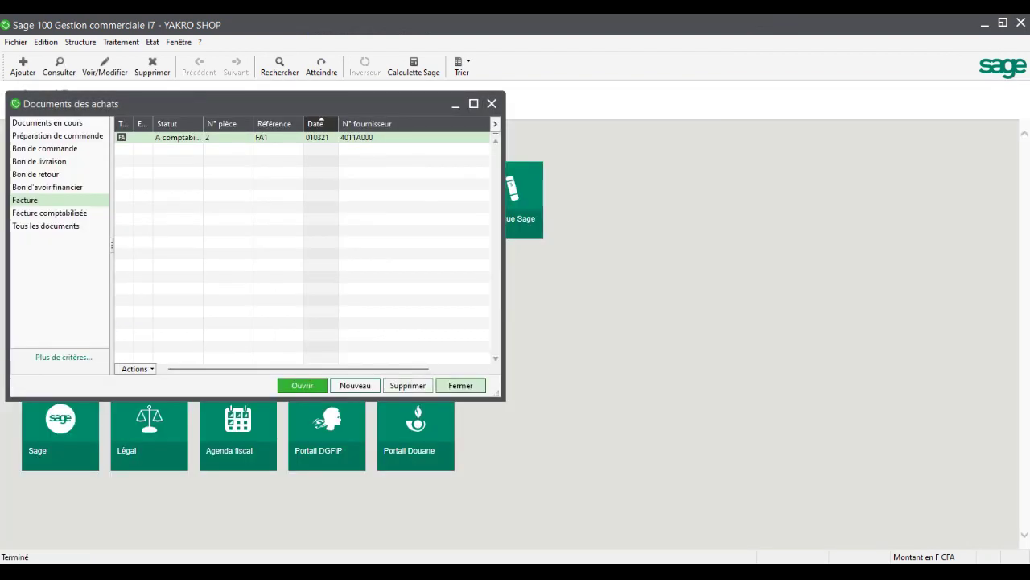
left_click(460, 385)
left_click(16, 42)
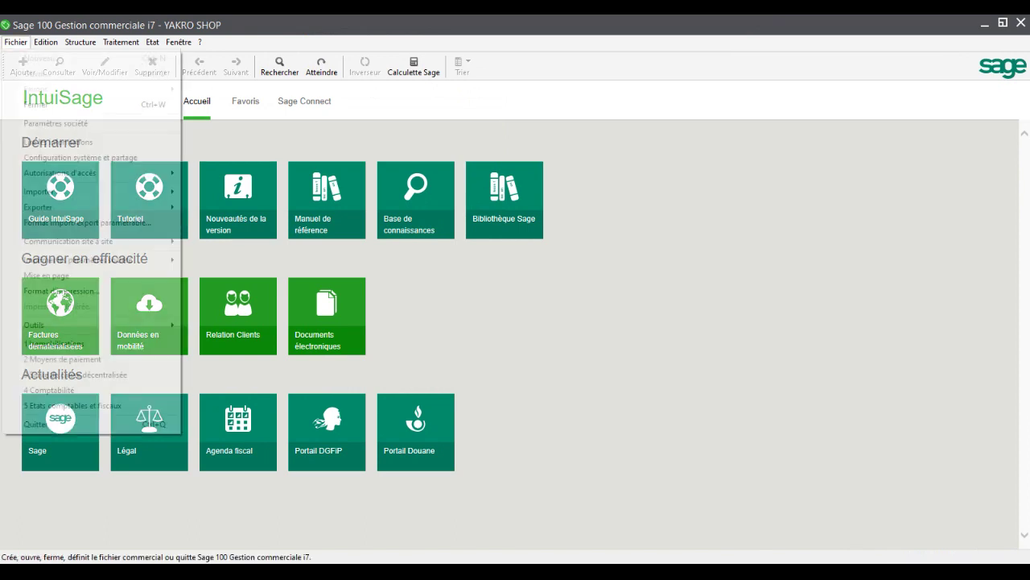
left_click(35, 104)
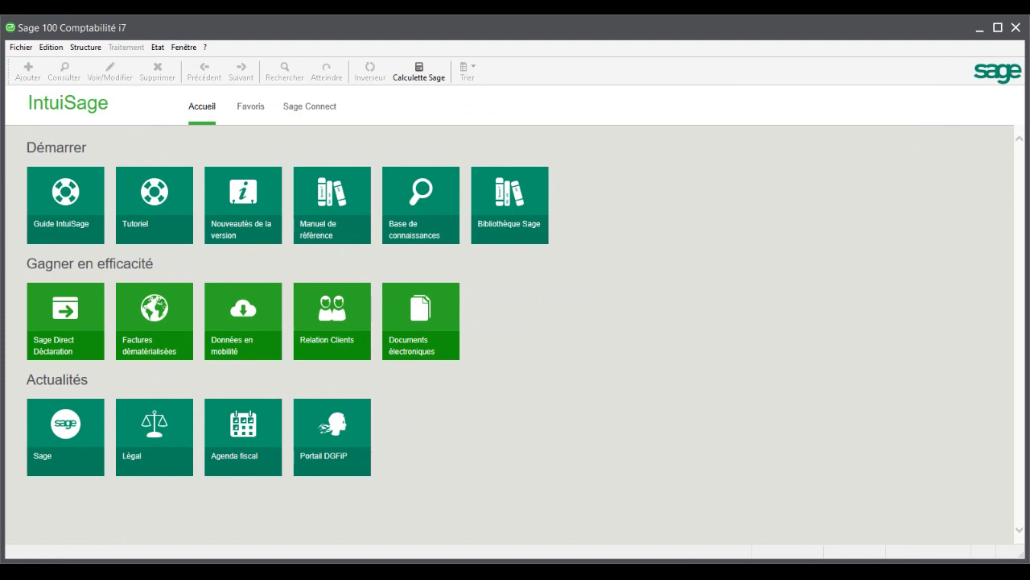
Step: Open the YAKRO SHOP accounting file in Sage 100 Comptabilité and display its list of entry journals
key("ctrl+o")
double_click(240, 101)
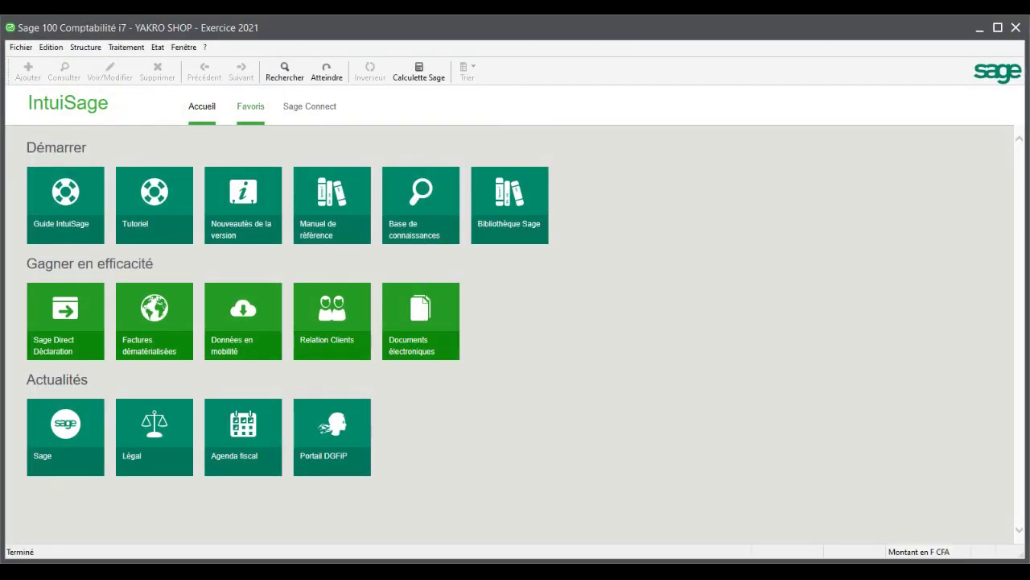
left_click(125, 47)
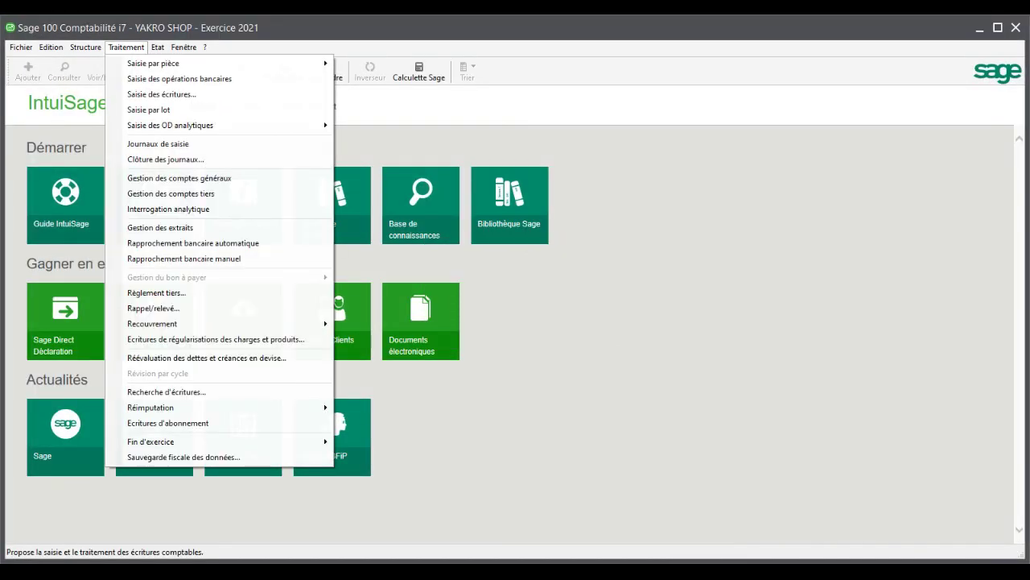
left_click(157, 143)
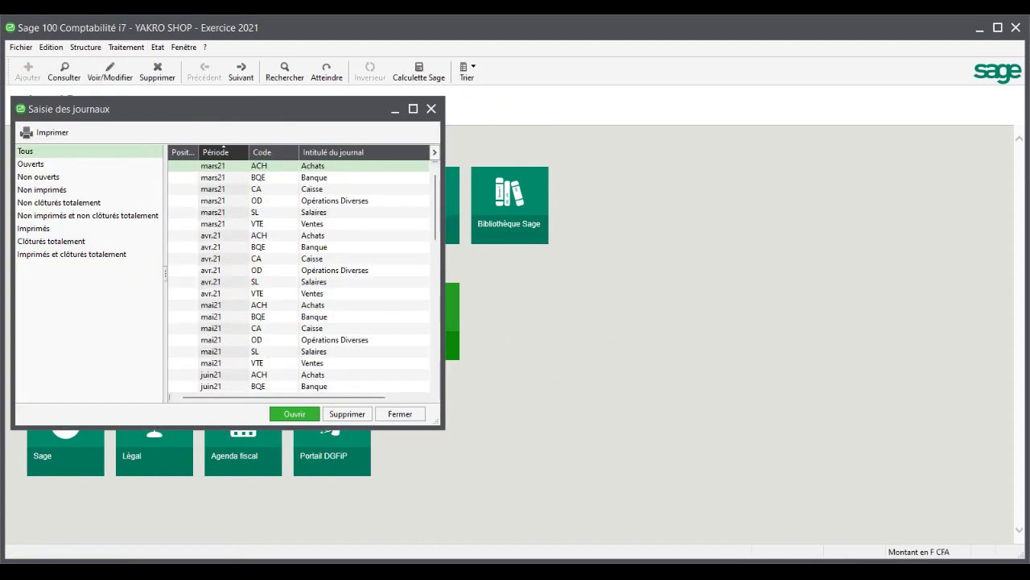
Step: Filter the entry journals to the Ouverts ones, then close the journal list and the YAKRO SHOP accounting file
left_click(31, 163)
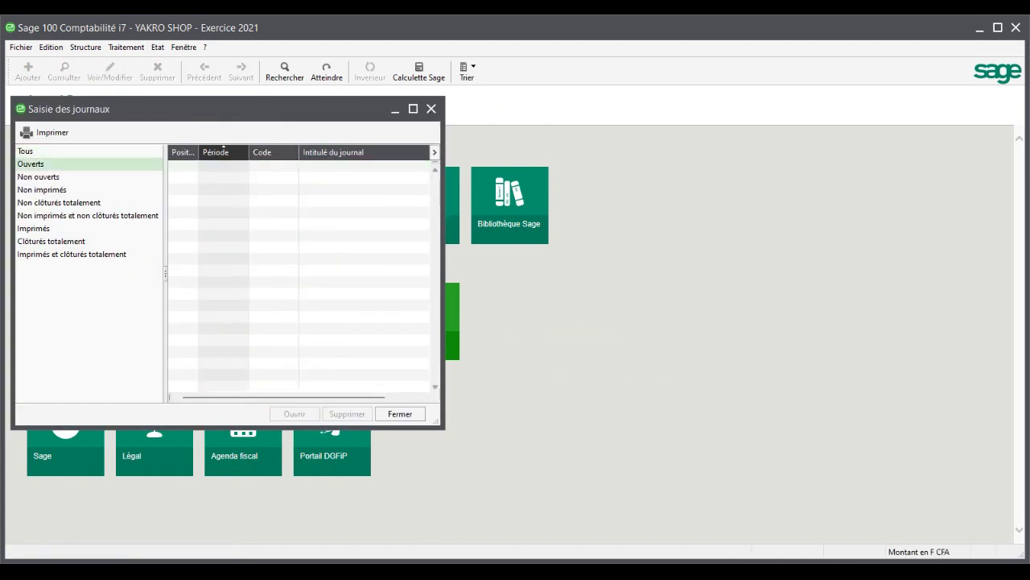
left_click(399, 413)
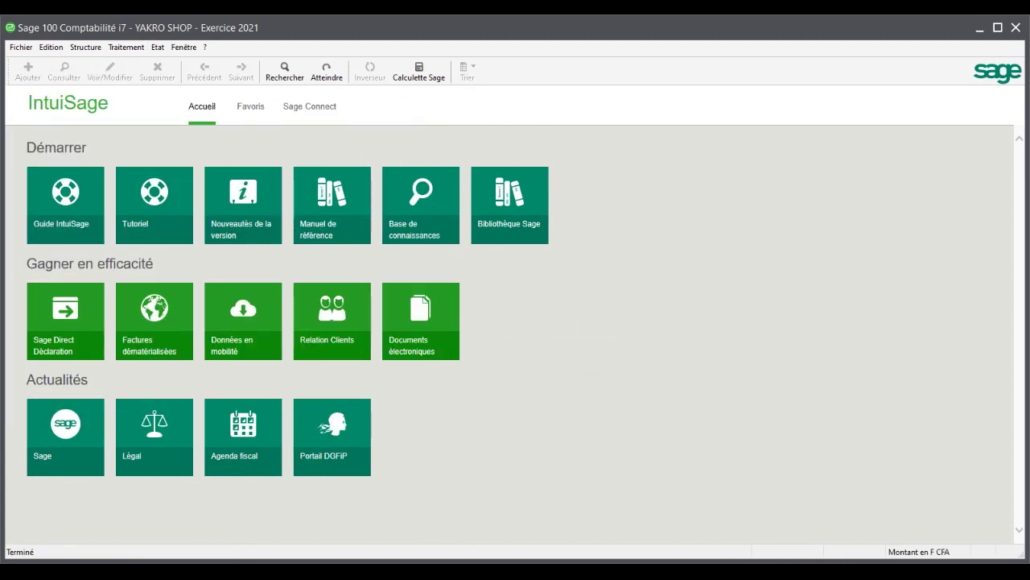
left_click(20, 47)
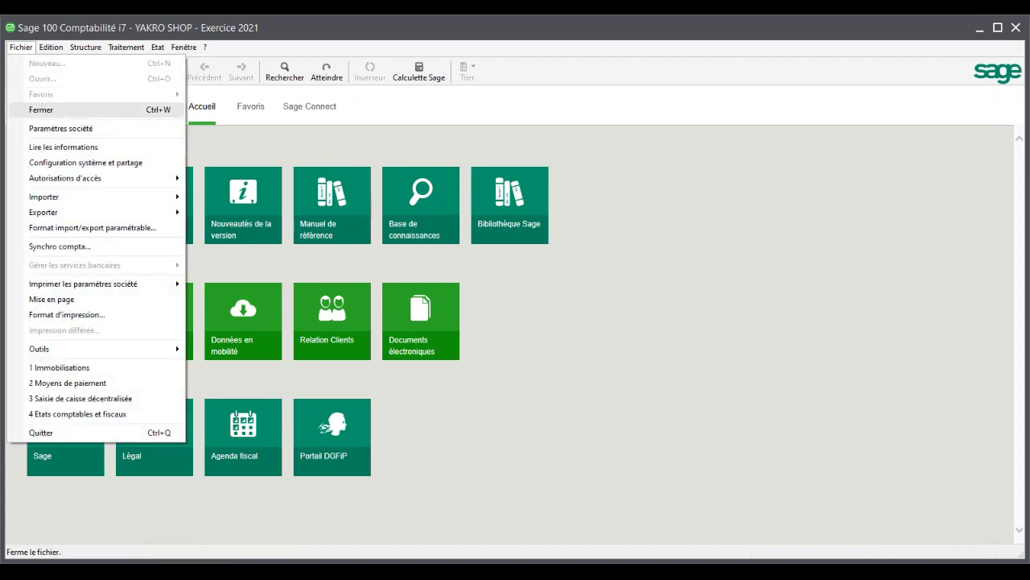
key("Return")
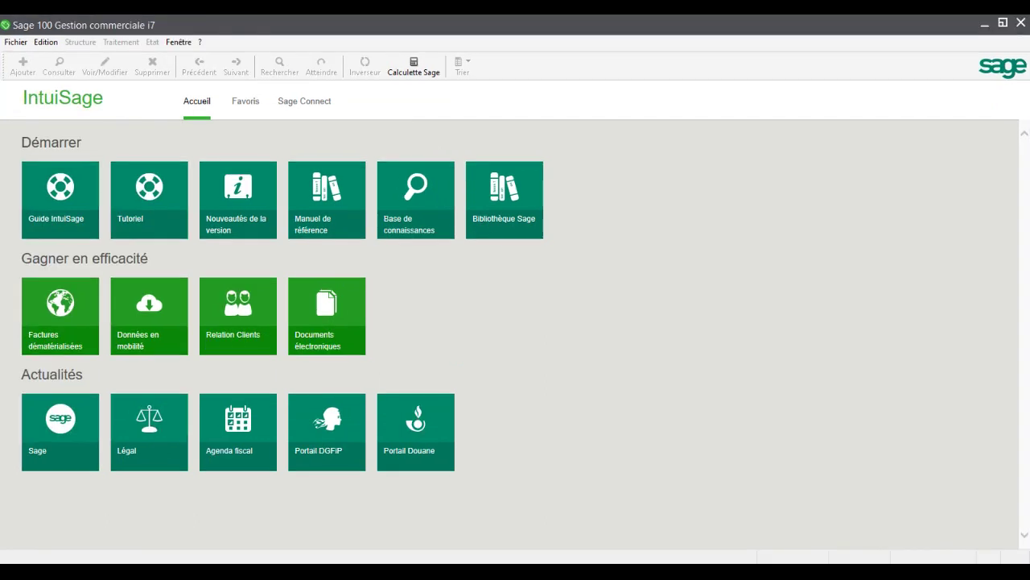
Step: Switch to Sage 100 Gestion commerciale, open the YAKRO SHOP commercial file and display its purchase documents
key("ctrl+o")
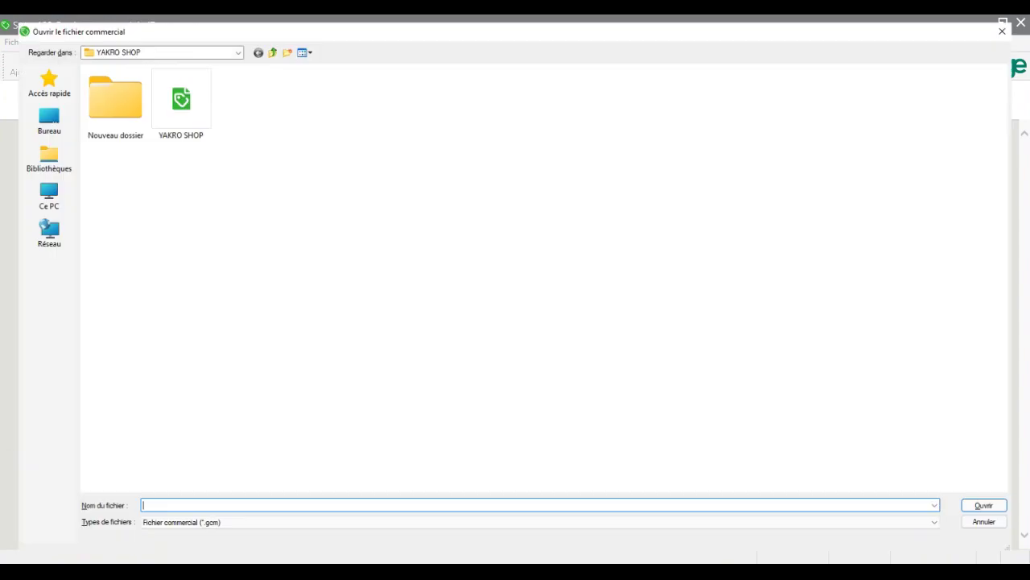
double_click(173, 98)
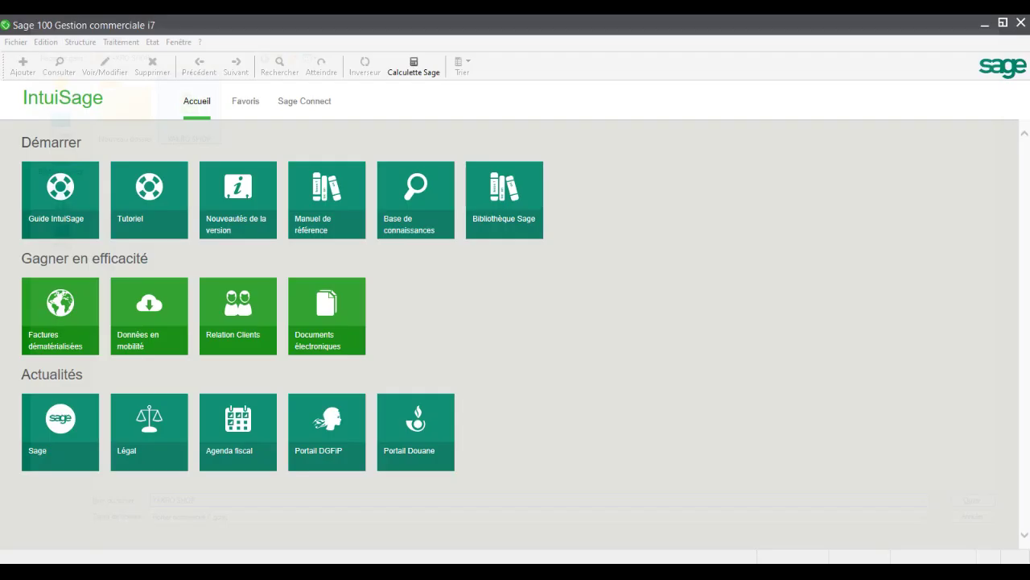
key("Return")
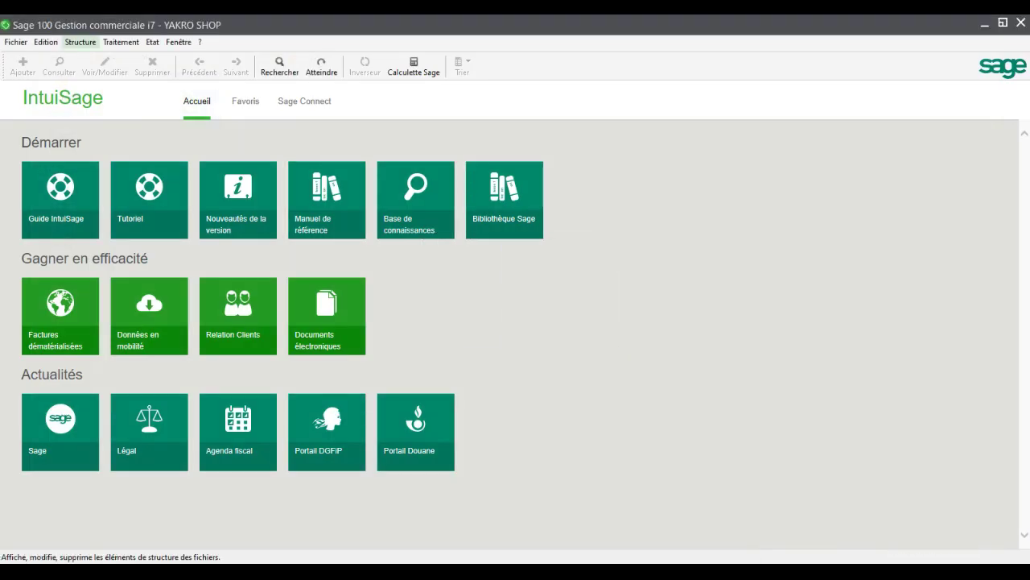
left_click(79, 42)
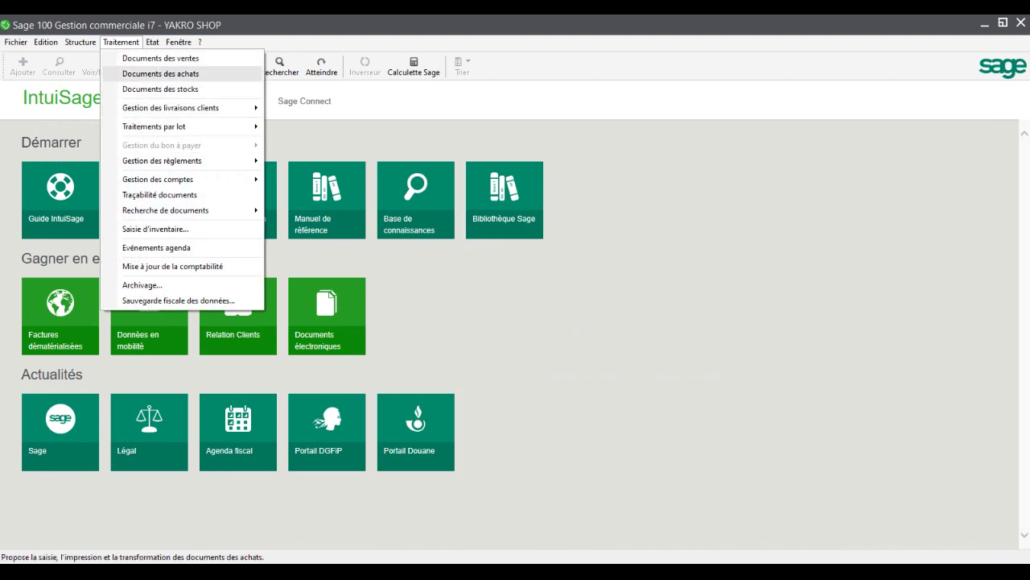
left_click(160, 73)
Step: Post the KOS SARL purchase invoice FA1 to accounting and accept closing the transferred entries
left_click(229, 138)
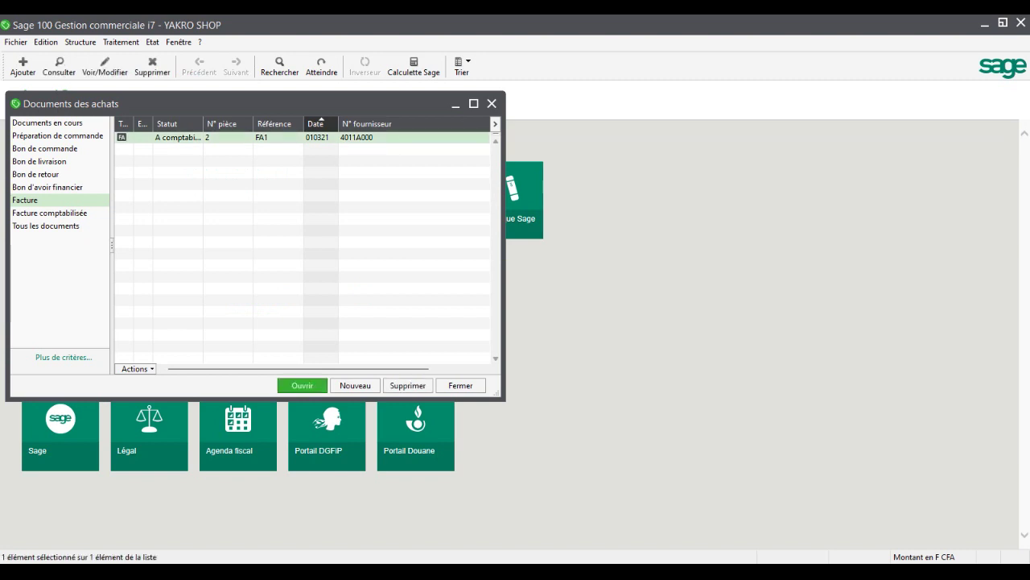
right_click(213, 137)
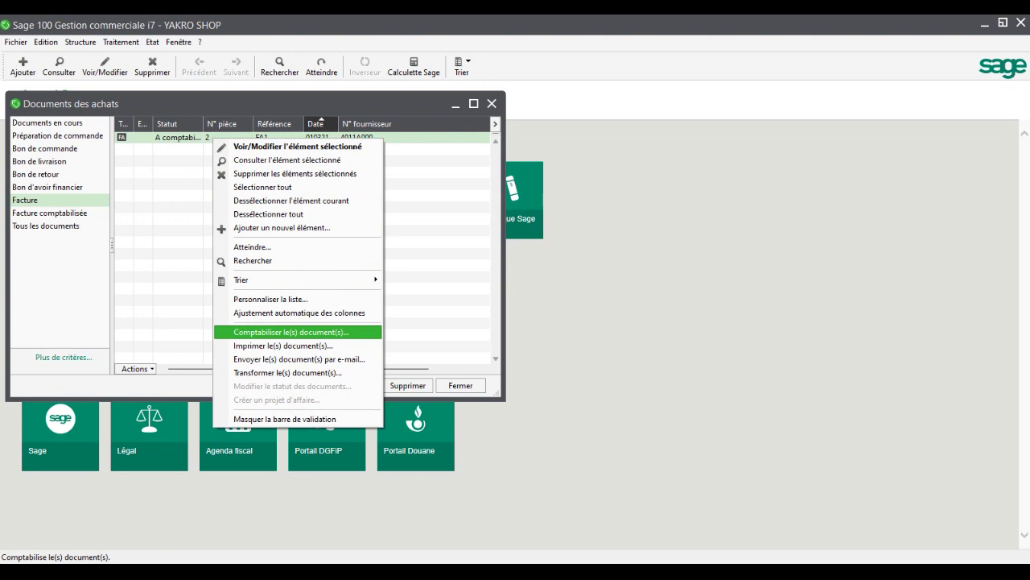
left_click(297, 332)
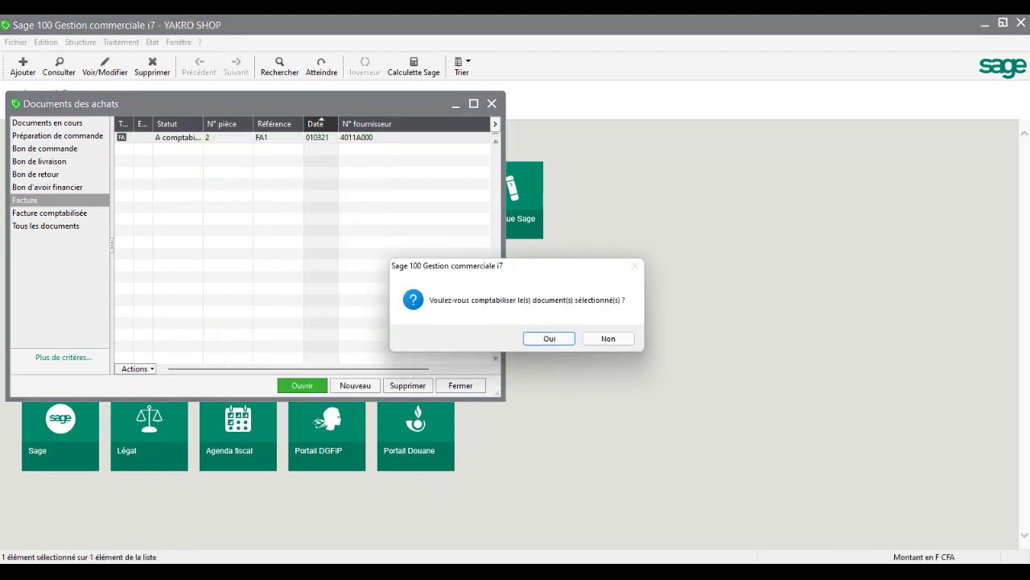
key("Return")
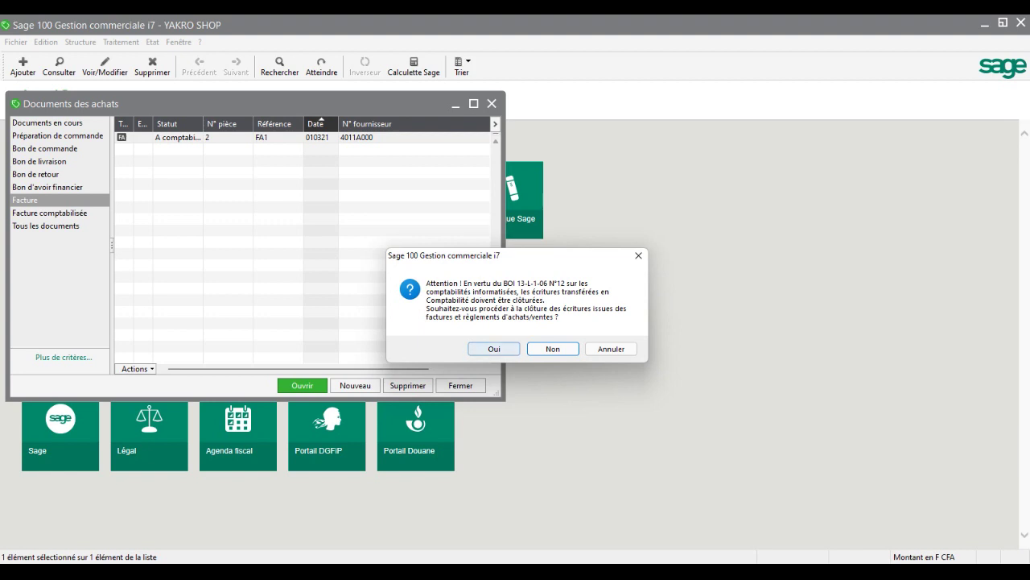
left_click(494, 349)
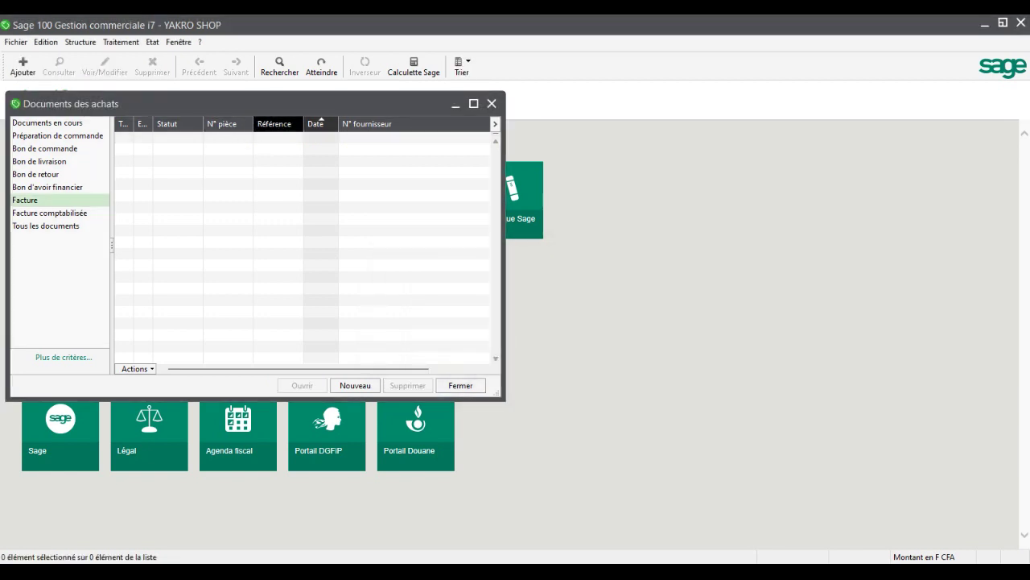
Step: Check the purchase documents under Facture comptabilisée for invoice FA1, and close the purchase documents list
left_click(50, 213)
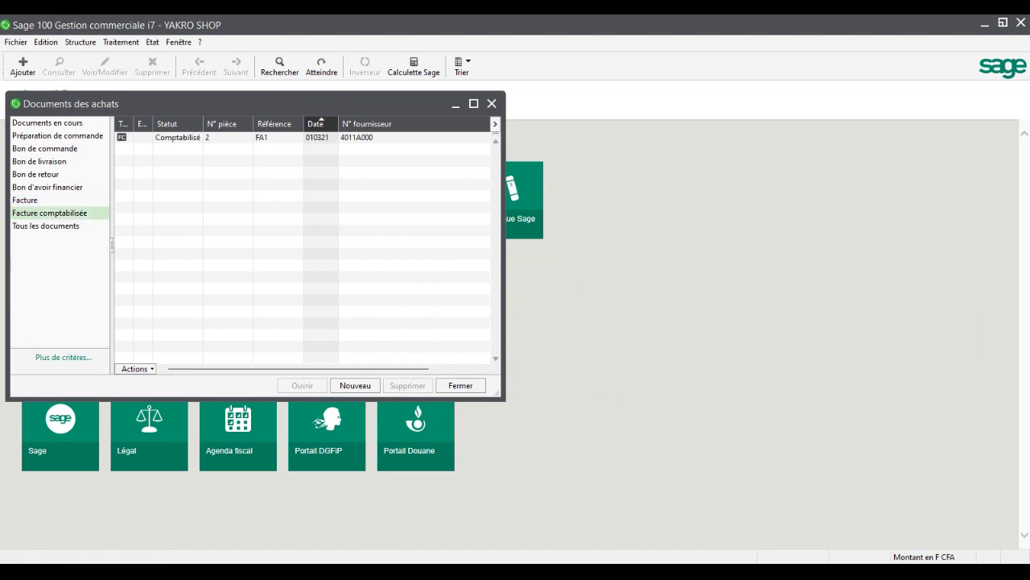
right_click(252, 138)
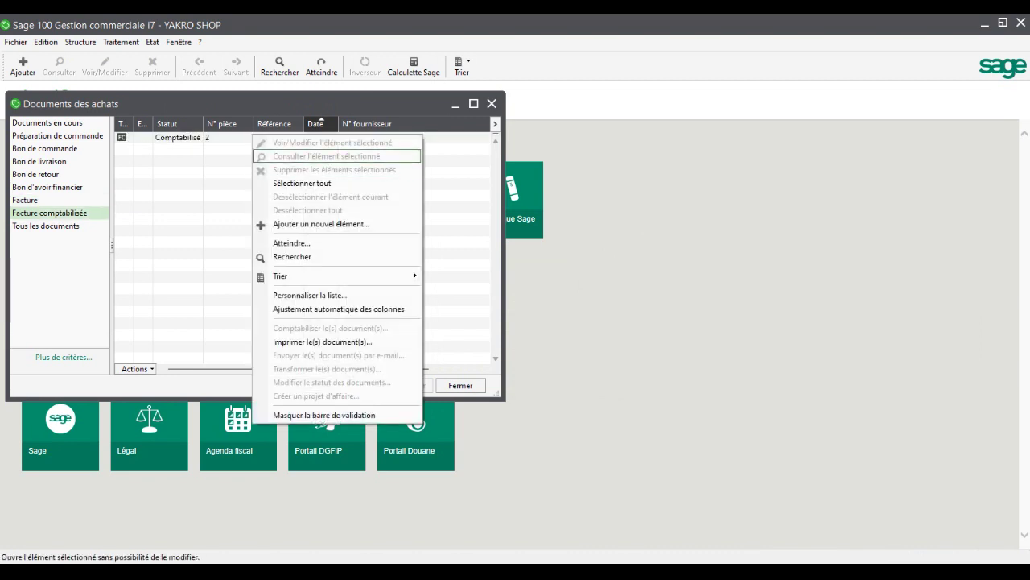
key("Escape")
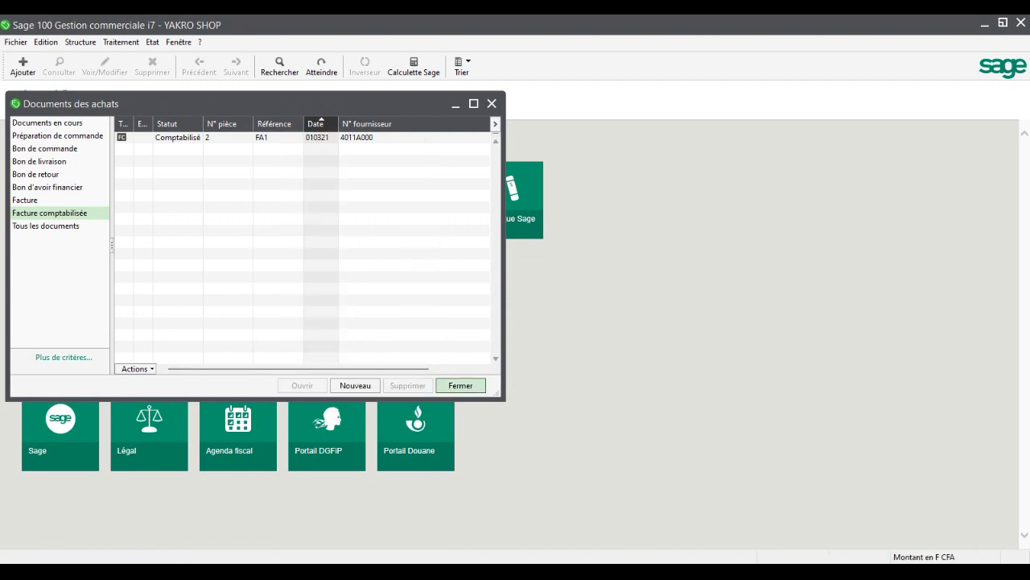
left_click(461, 385)
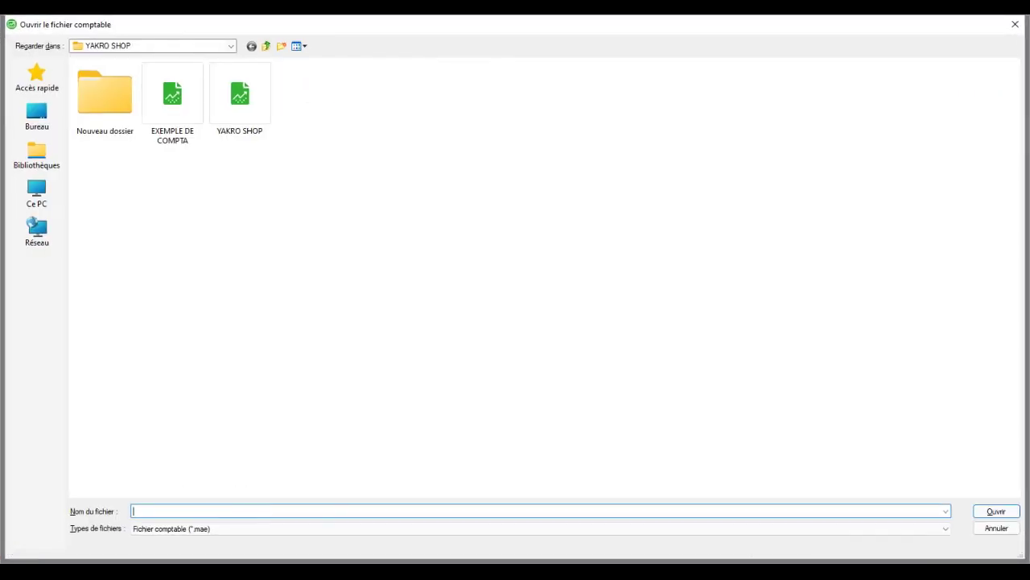
Step: Open the YAKRO SHOP accounting file in Sage 100 Comptabilité and open its Achats journal for mars21
left_click(239, 97)
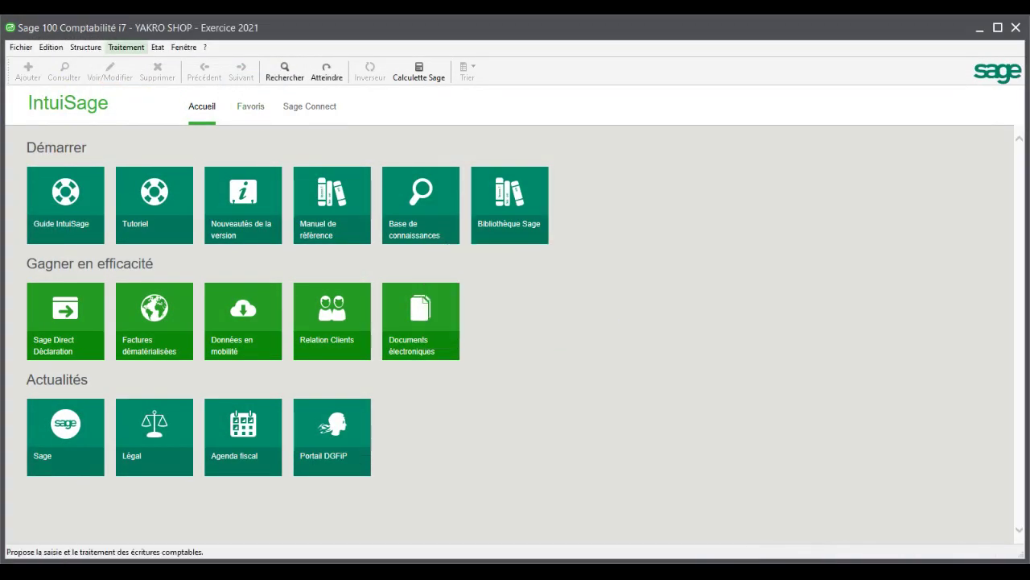
key("alt+t")
left_click(158, 143)
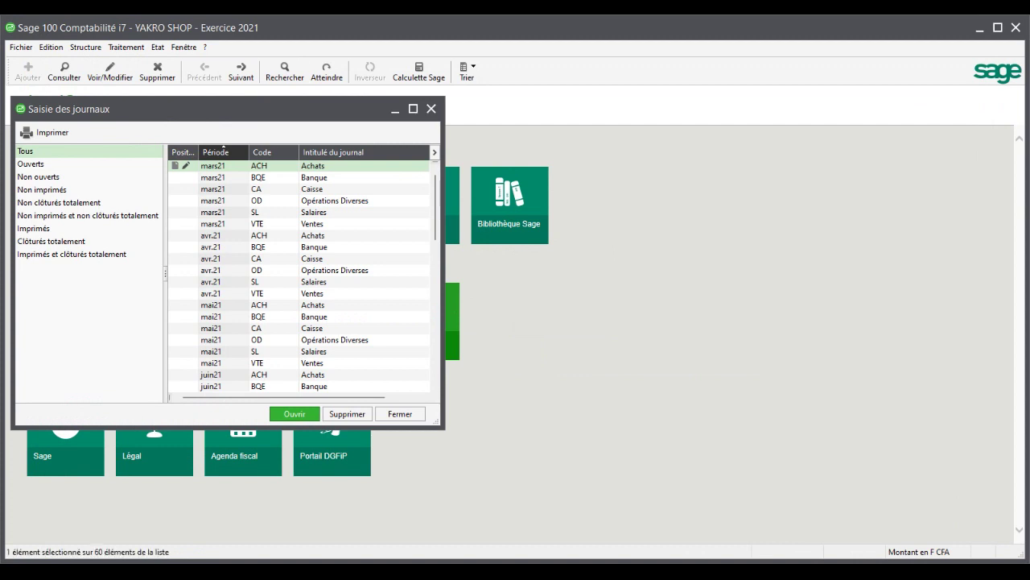
key("Return")
Step: Maximize the Achats journal, examine the KOS SARL debit lines and their accounts, and close the journal and the journal list
mouse_move(568, 103)
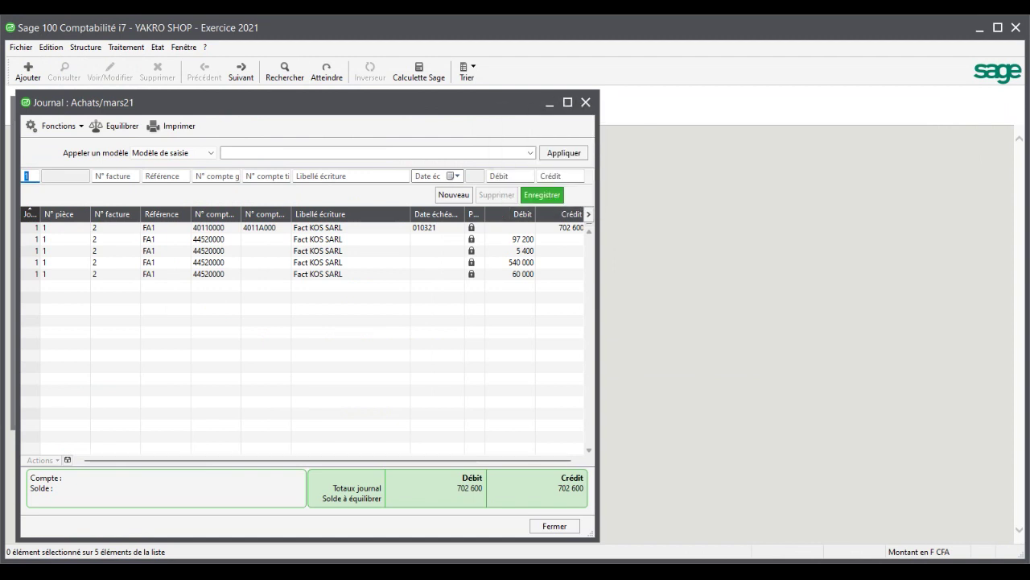
left_click(567, 102)
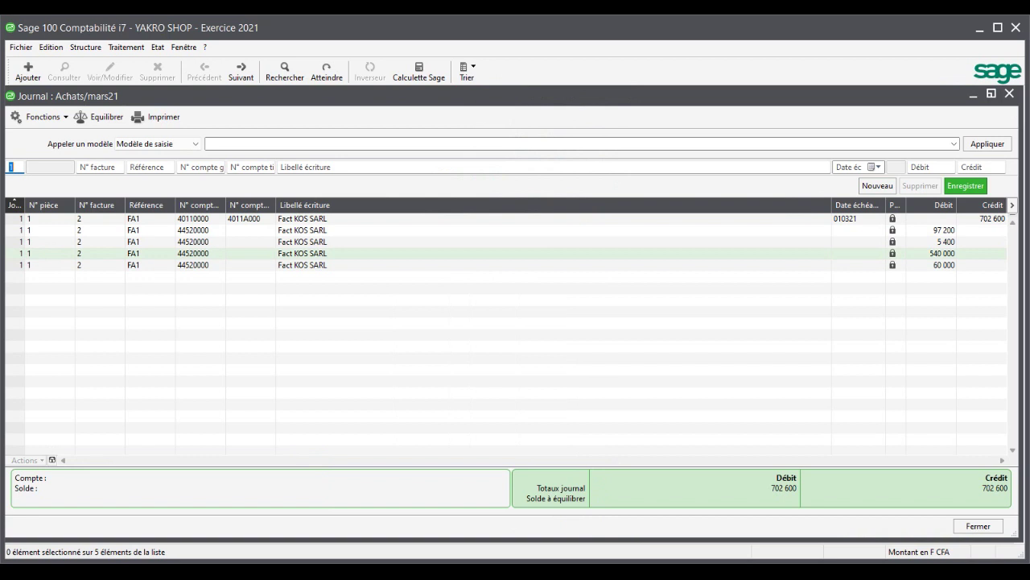
left_click(926, 230)
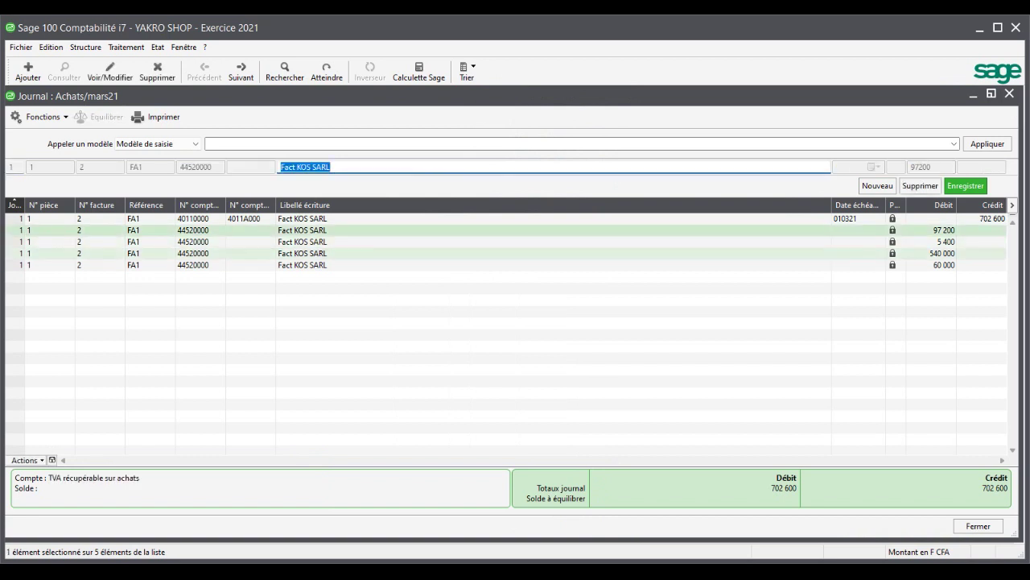
left_click(926, 252)
left_click(926, 253)
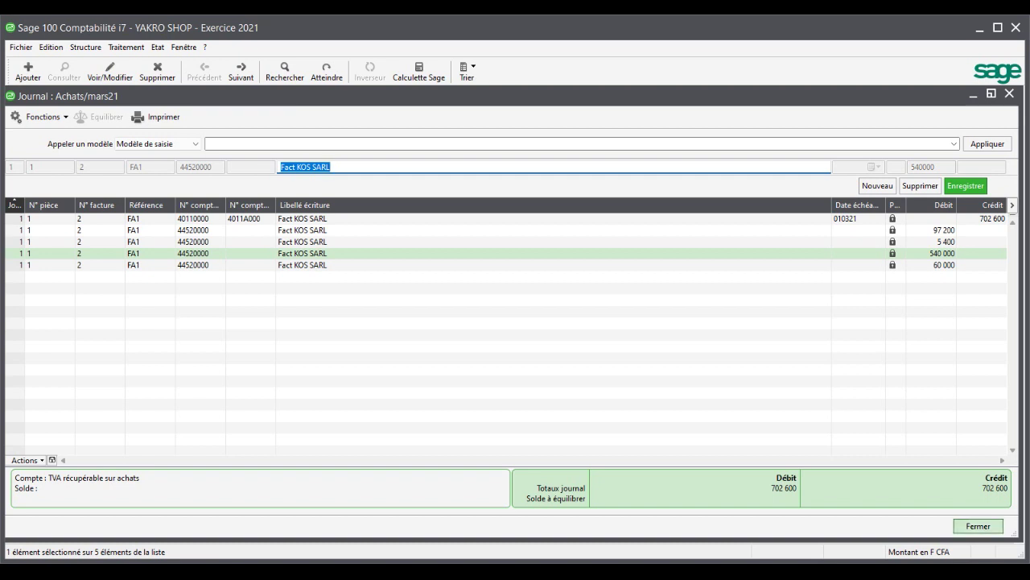
left_click(978, 526)
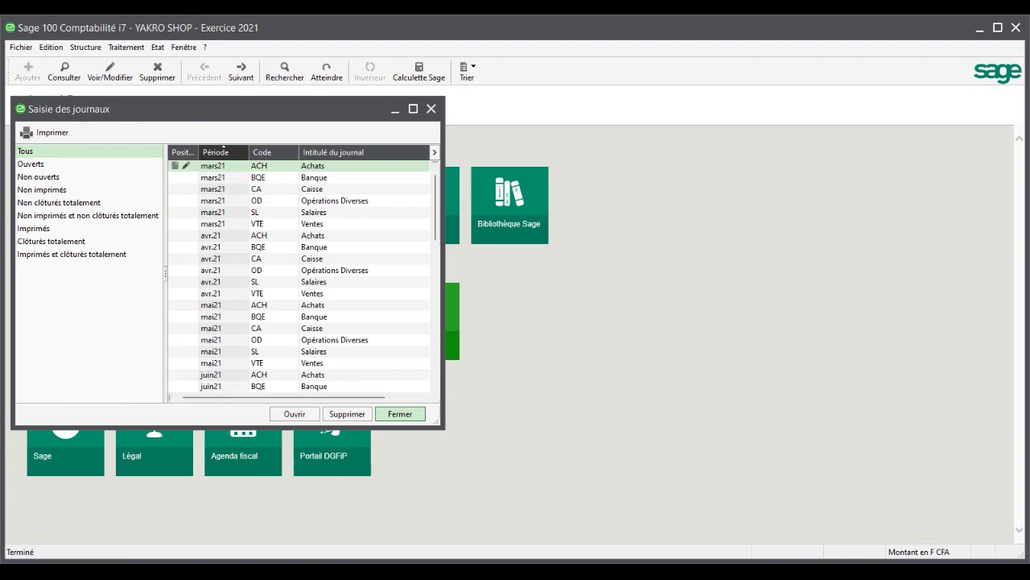
left_click(400, 413)
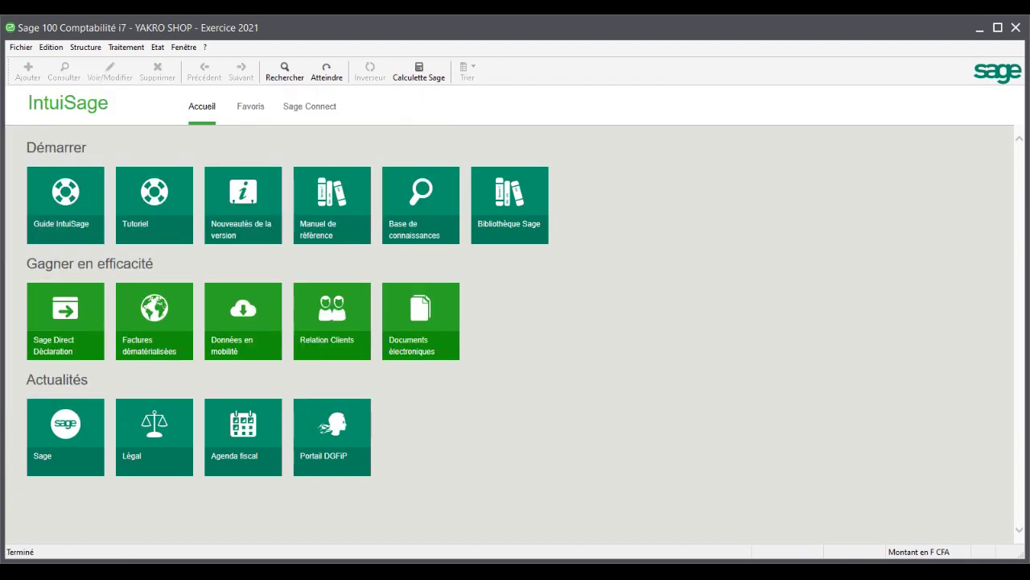